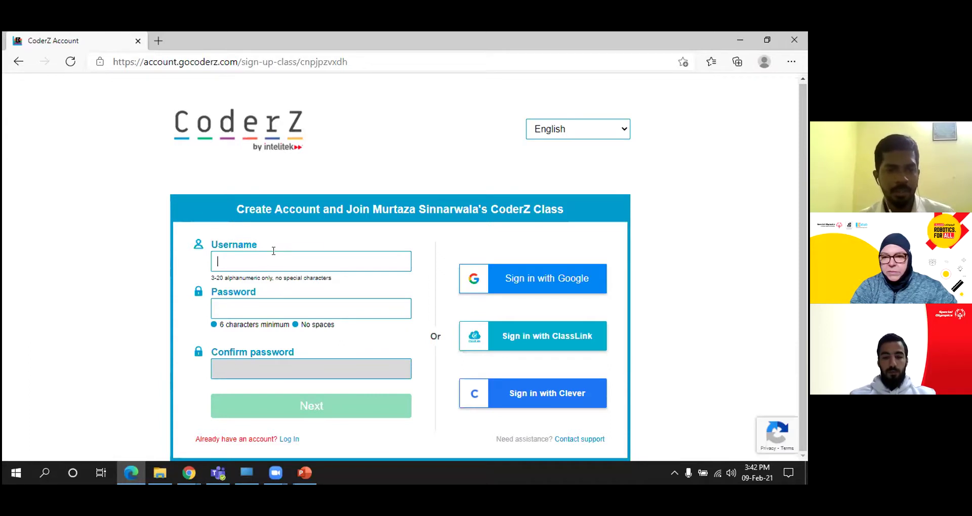
Replace the taken username with the team username and check its text
key(BackSpace)
key(BackSpace)
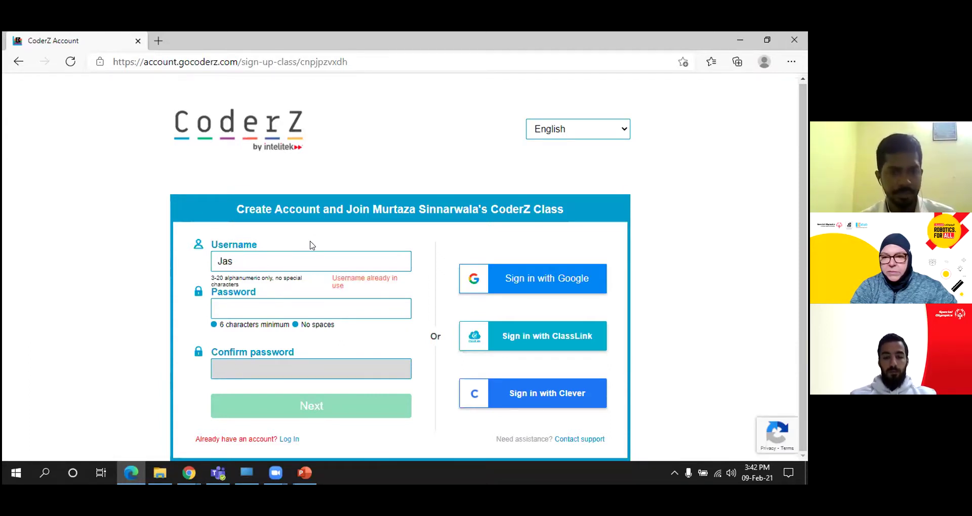
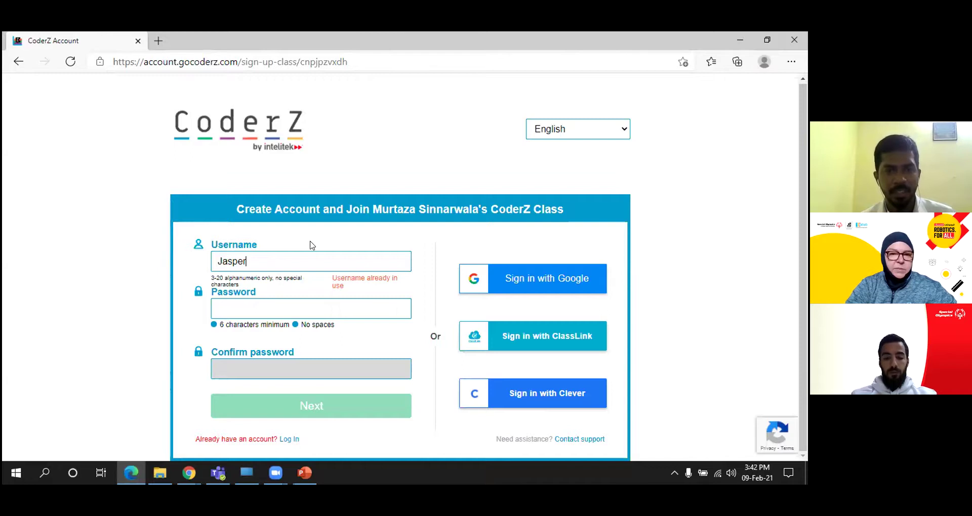
key(BackSpace)
key(BackSpace)
key(BackSpace)
key(BackSpace)
key(BackSpace)
key(BackSpace)
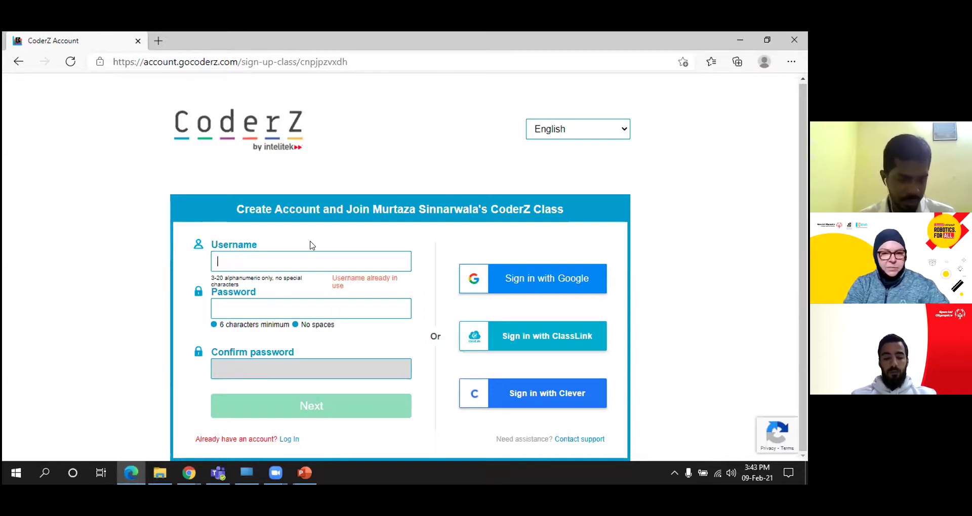
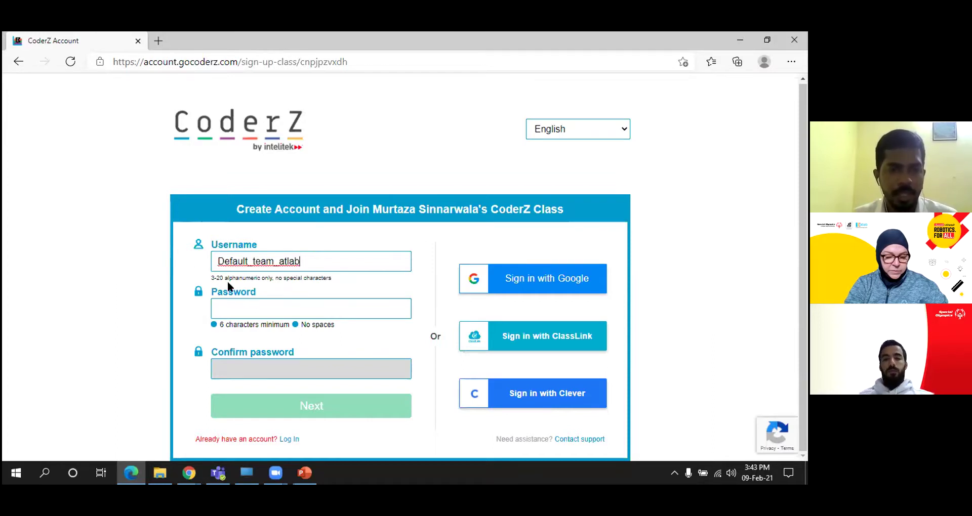
drag(217, 261, 296, 260)
click(280, 259)
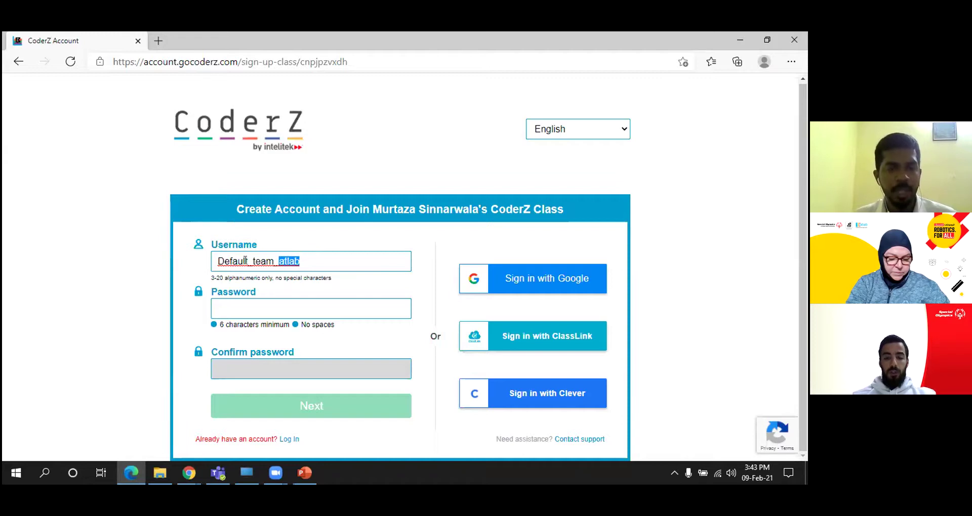
drag(217, 260, 300, 261)
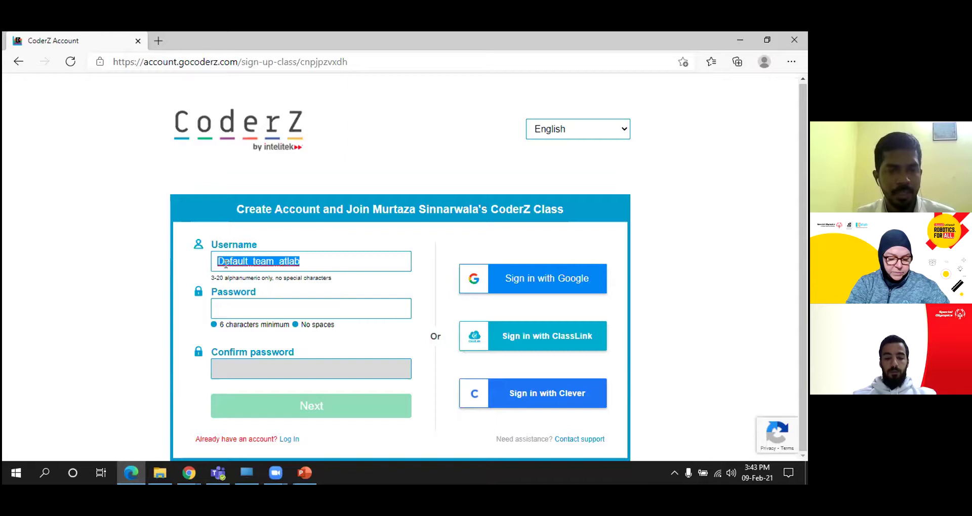
drag(218, 260, 272, 260)
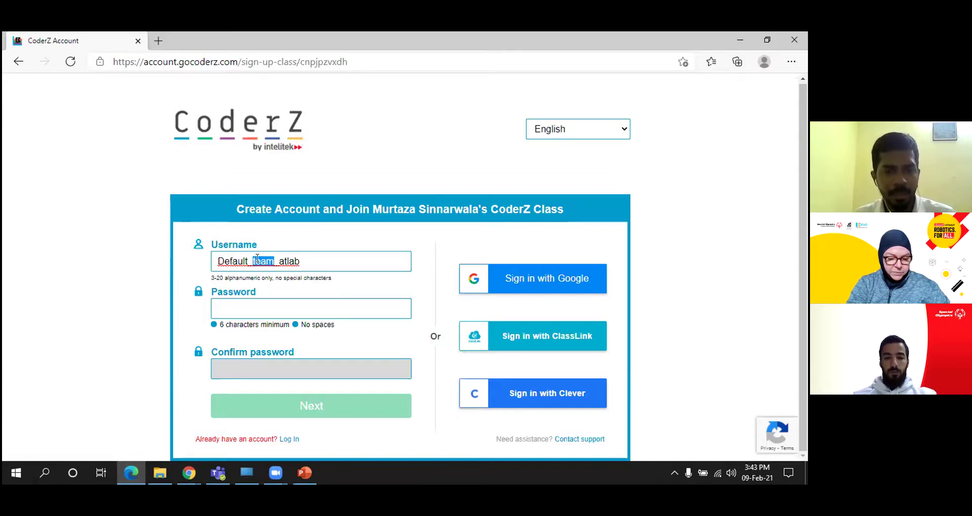
drag(277, 259, 299, 259)
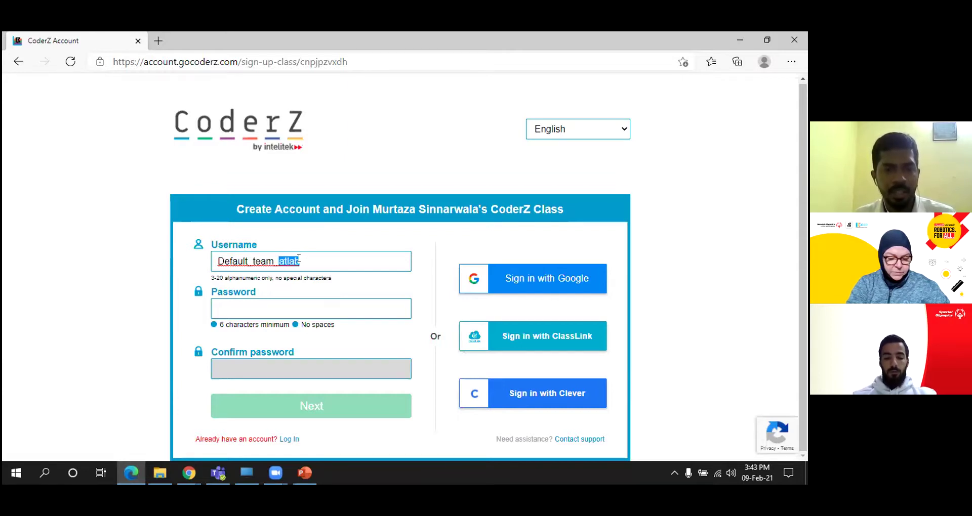
click(299, 259)
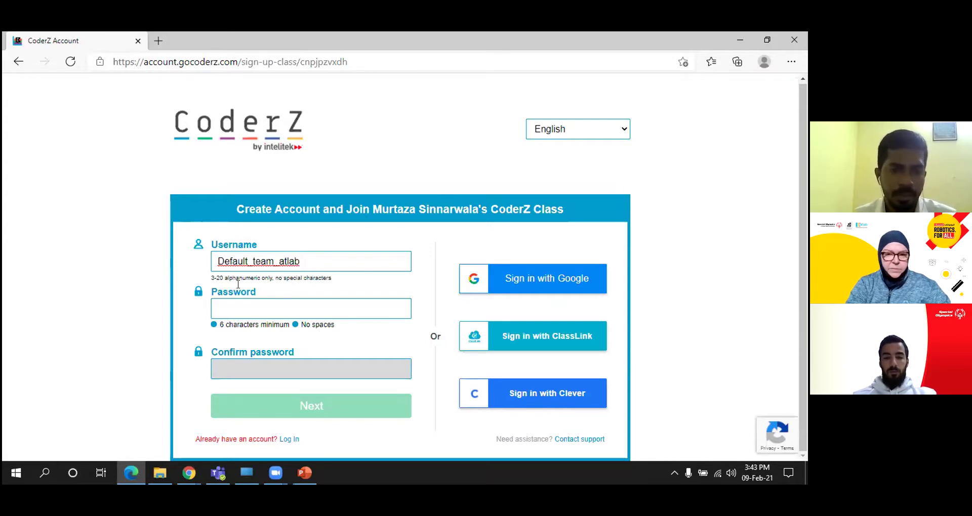
Enter a six-character account password, confirm it, and submit the details
click(238, 308)
text(•••)
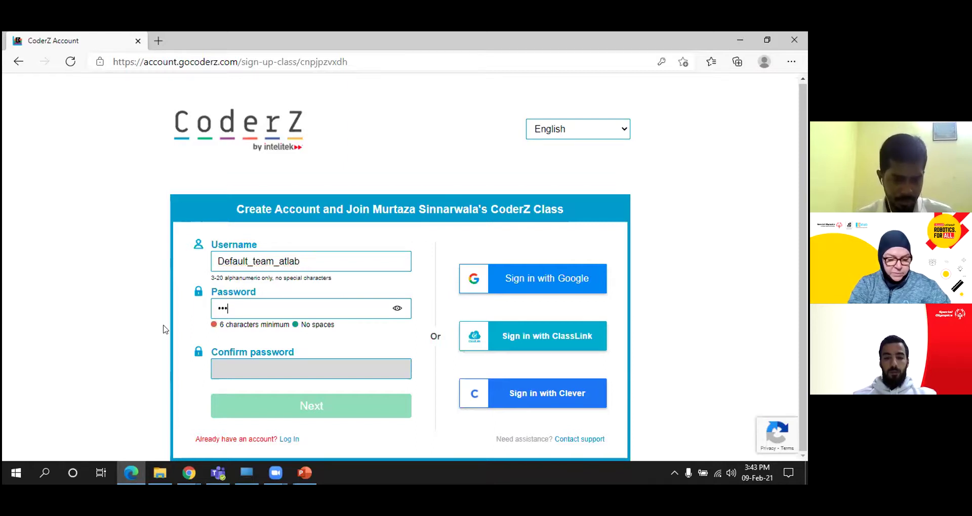
text(•••)
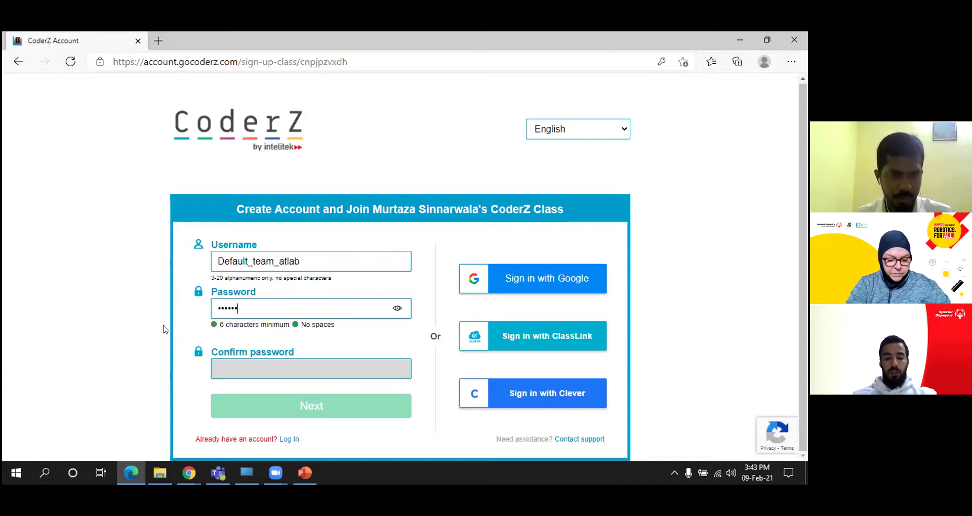
key(BackSpace)
key(BackSpace)
key(BackSpace)
key(BackSpace)
key(BackSpace)
key(BackSpace)
text(••••••)
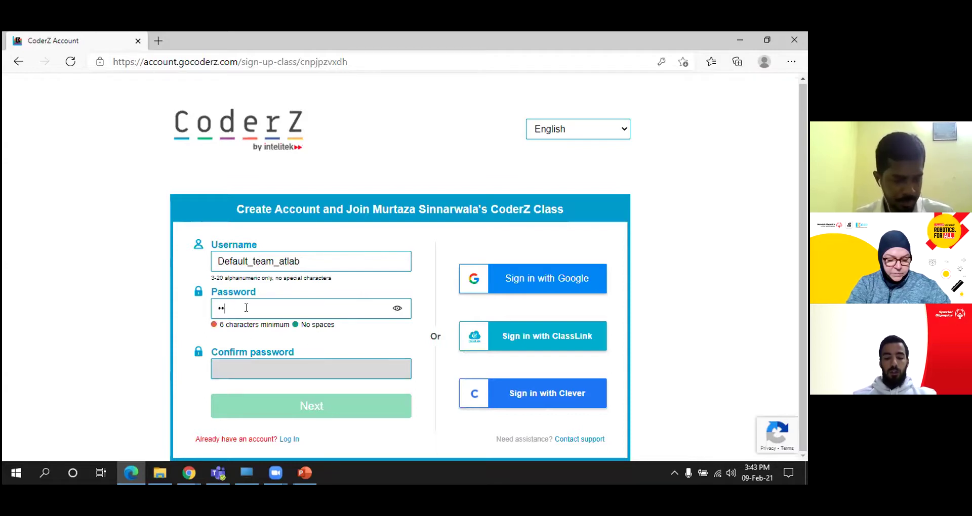
click(239, 368)
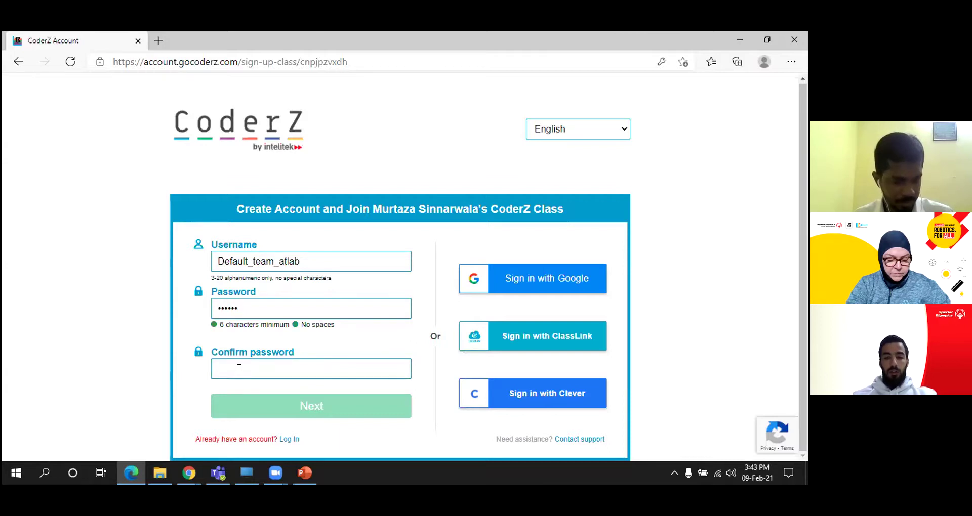
text(••••••)
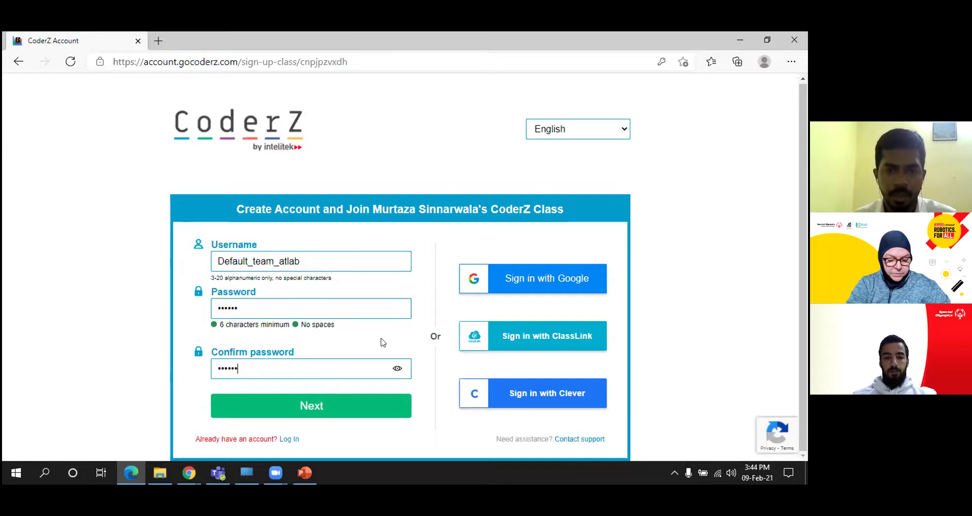
click(379, 397)
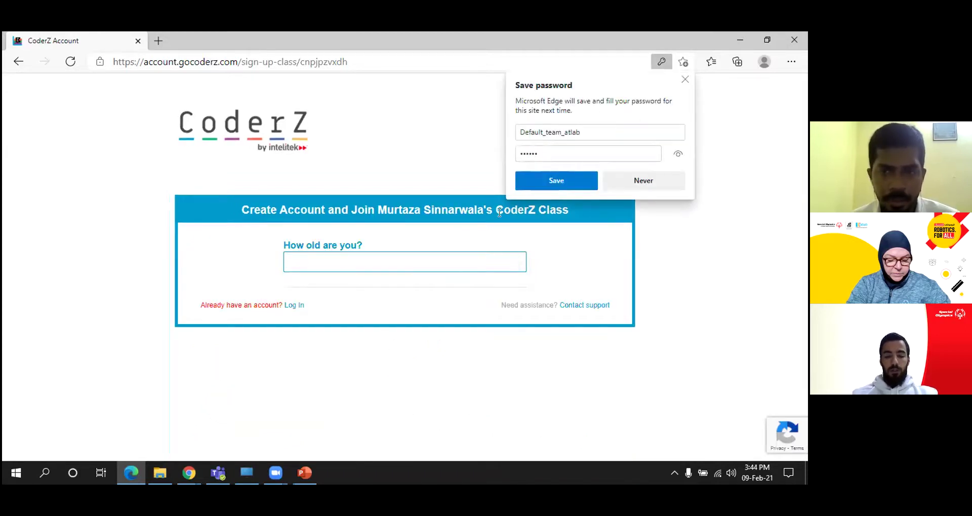
Decline saving the browser password, enter age 9, and choose 5th Grade
click(632, 181)
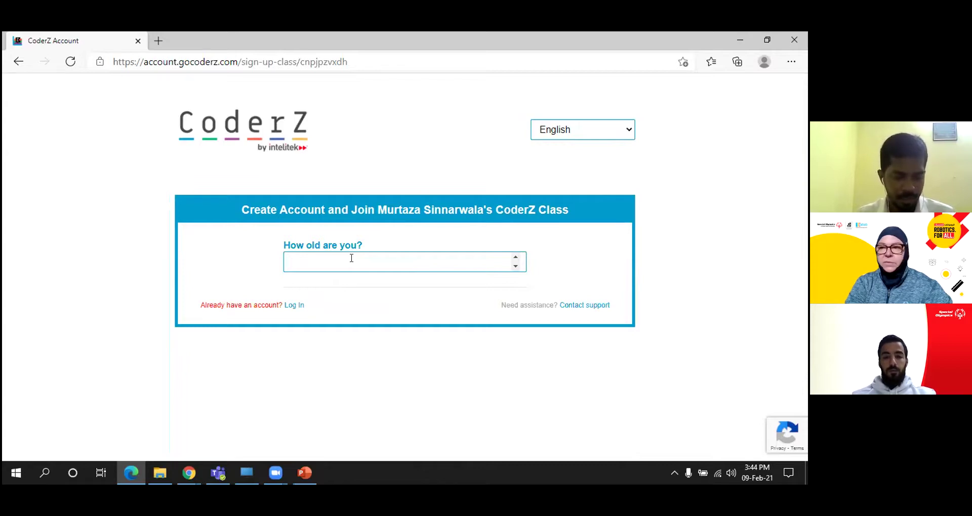
text(9)
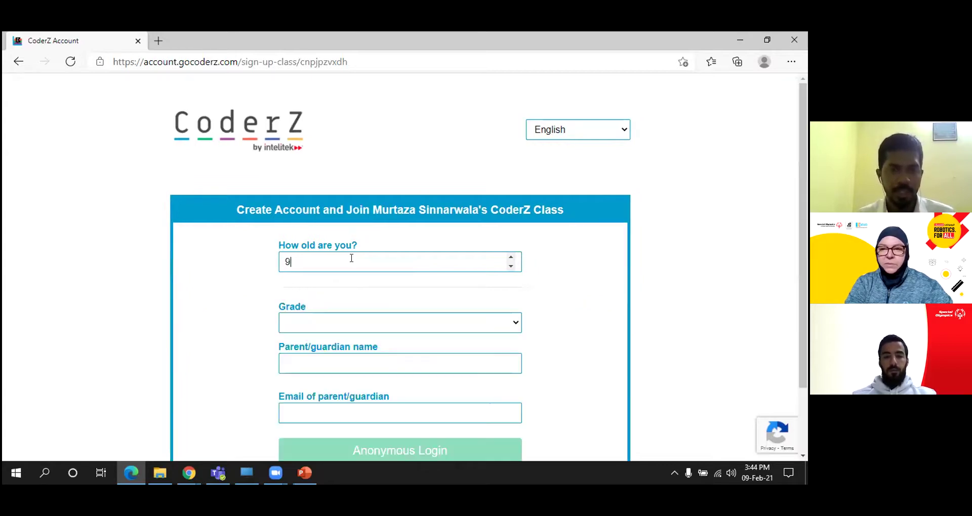
scroll(573, 284, down, 2)
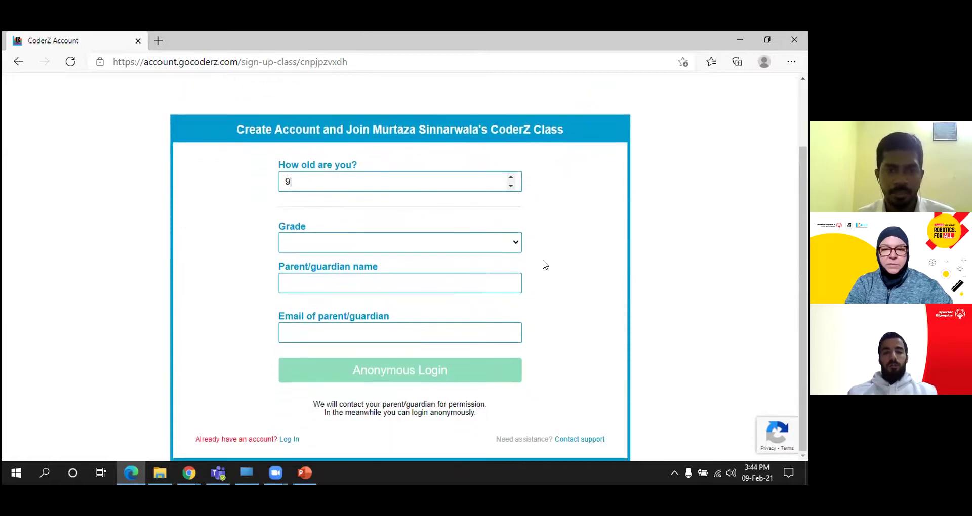
click(516, 246)
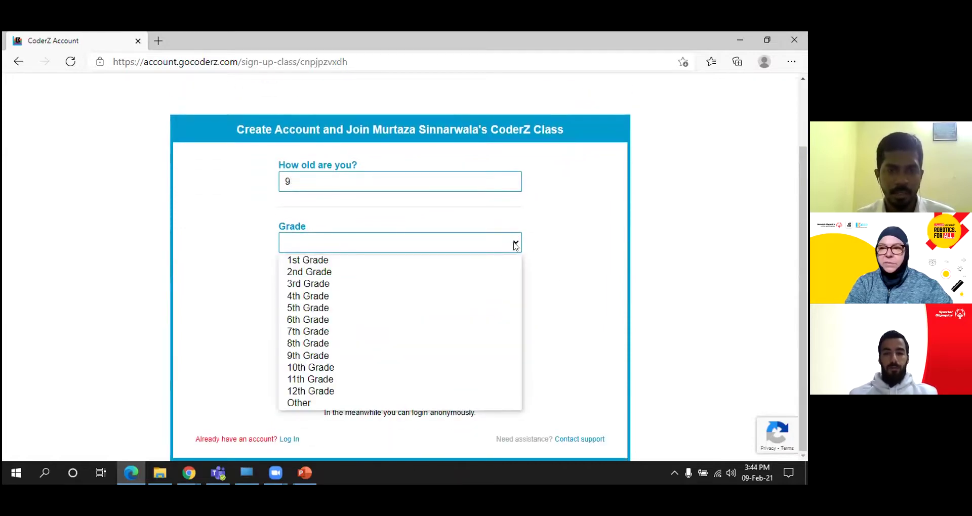
click(442, 307)
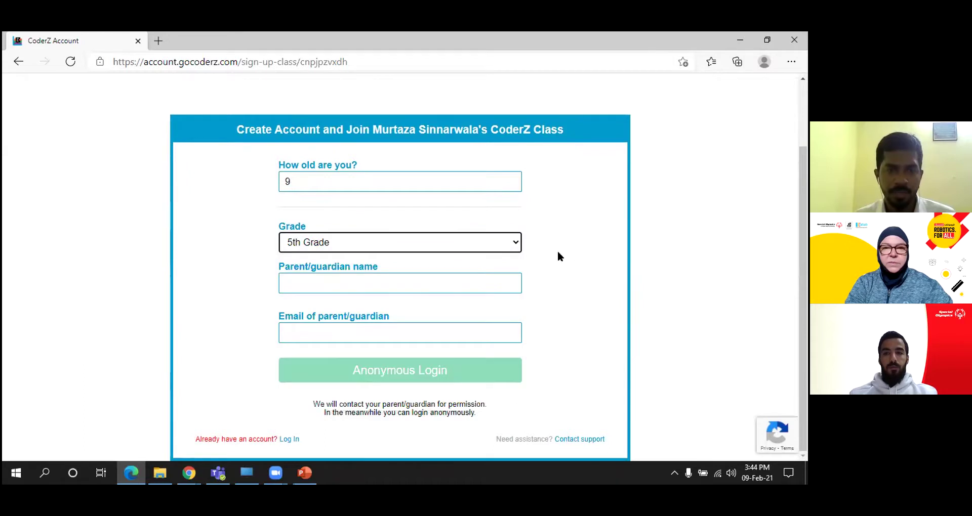
Fill in the guardian's name and e-mail, then submit for anonymous login
click(351, 282)
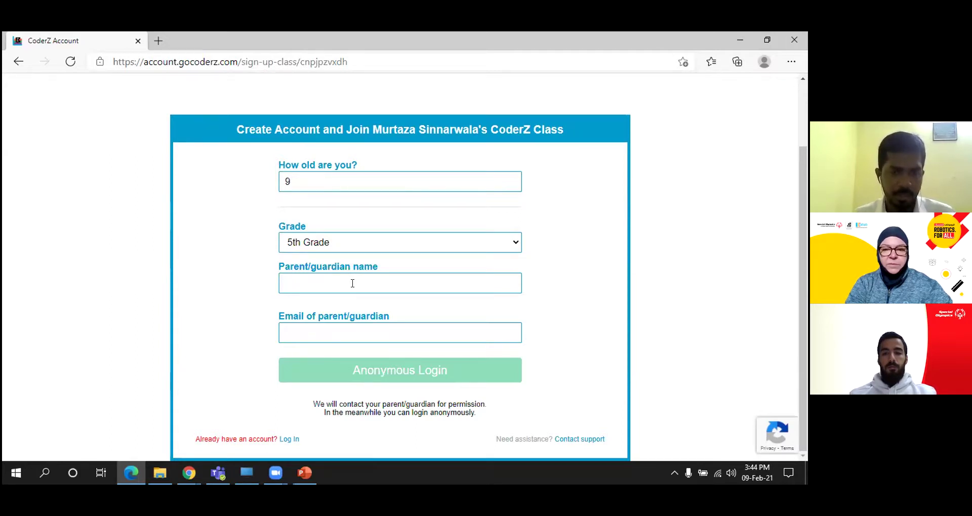
text(We)
text(s)
text(le)
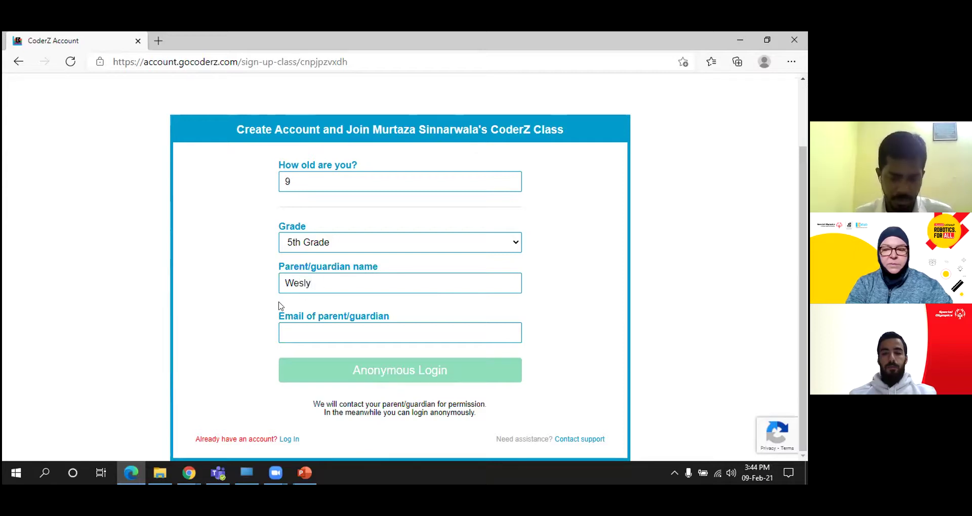
text(y)
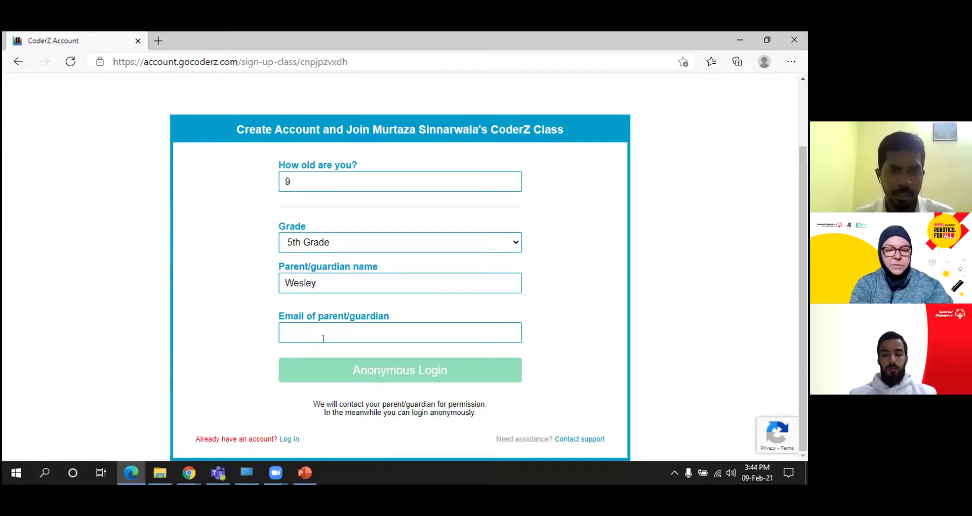
click(323, 334)
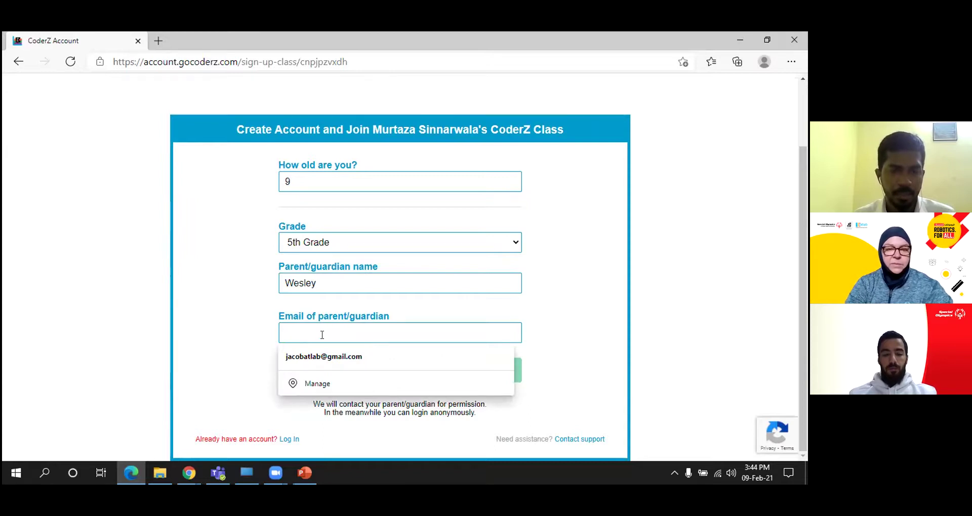
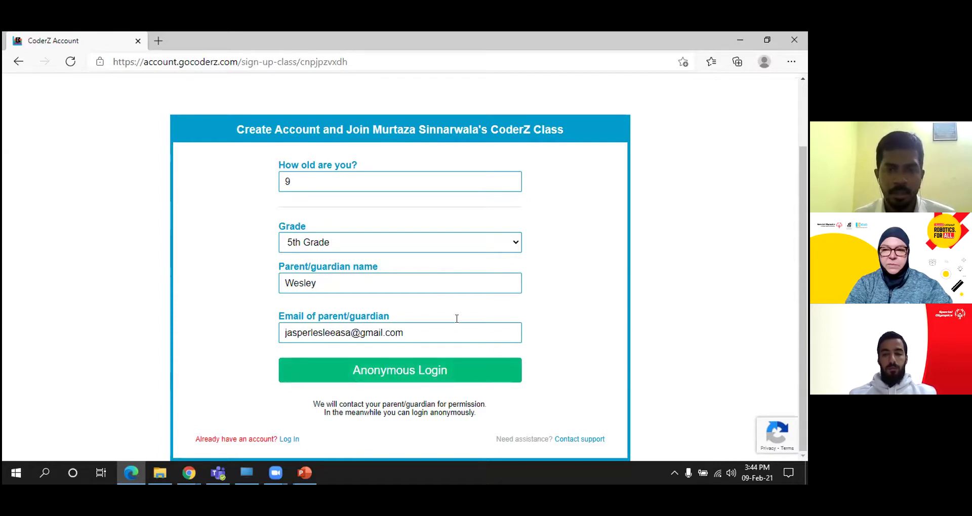
click(402, 373)
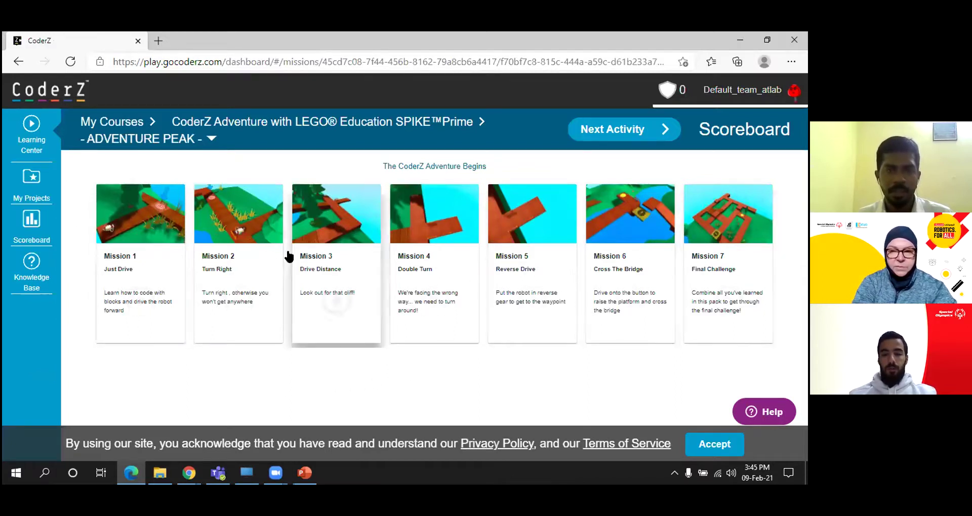
Open Mission 1 'Just Drive' with Next Activity
click(611, 132)
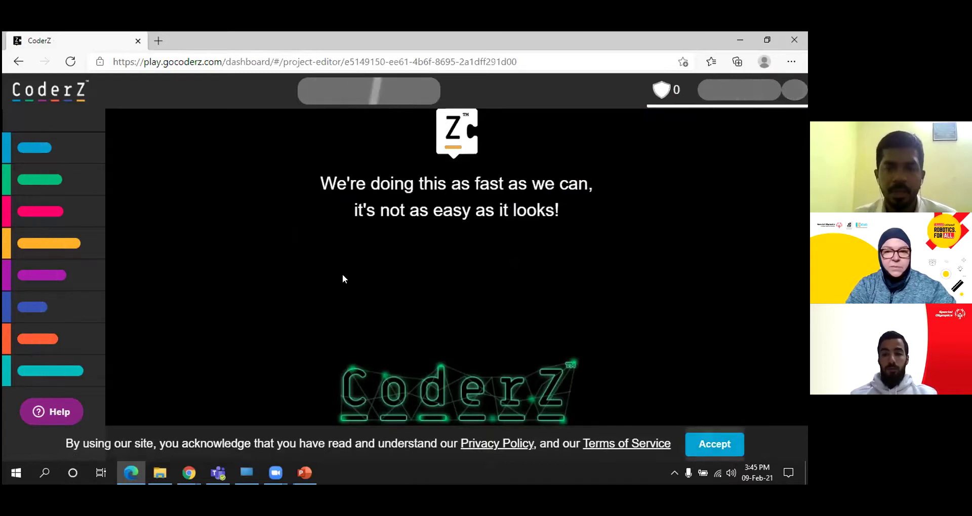
Accept the cookie notice so the Just Drive editor can load
click(714, 444)
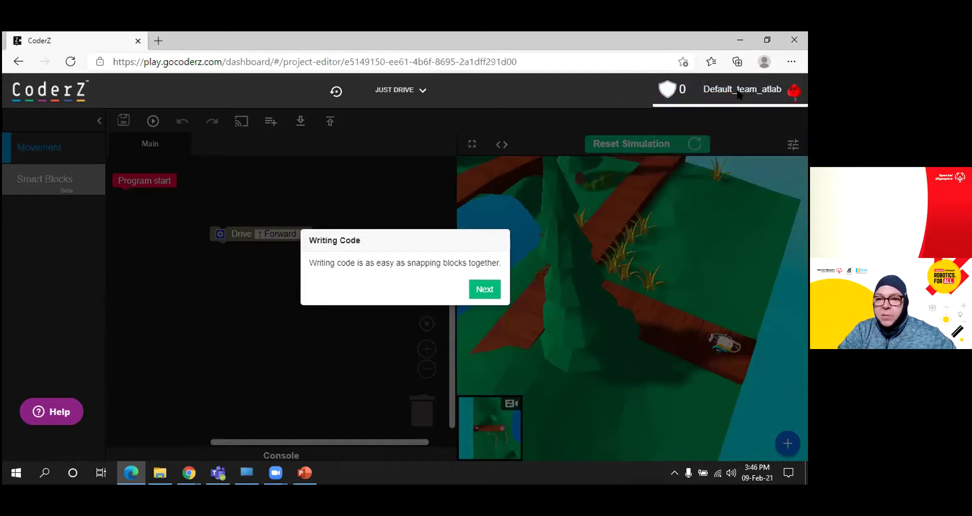
Step through the tutorial tips and snap Drive Forward under Program start
click(487, 289)
click(434, 269)
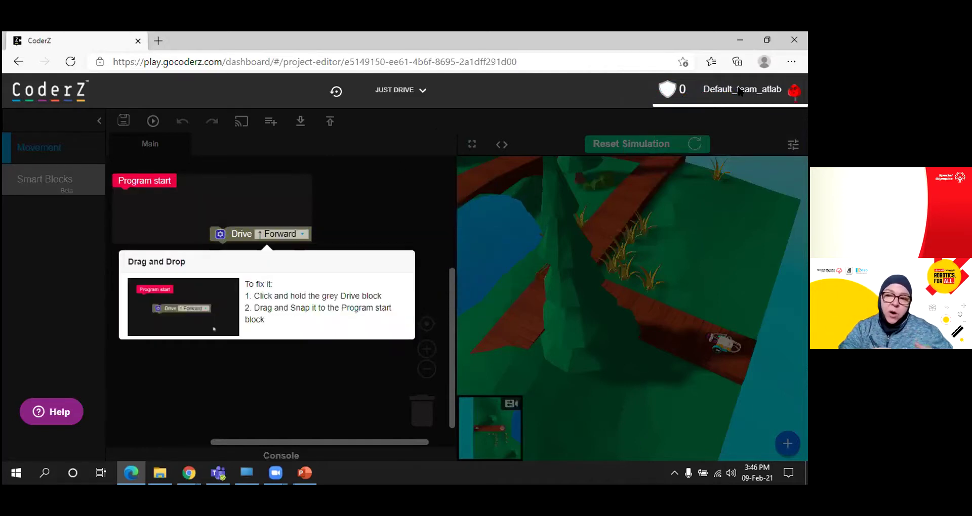
drag(264, 232, 169, 191)
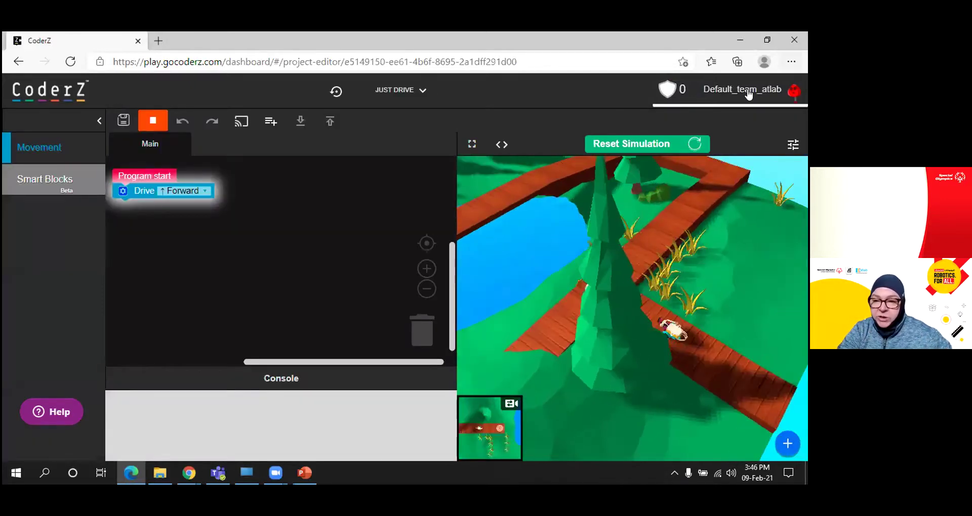
click(748, 95)
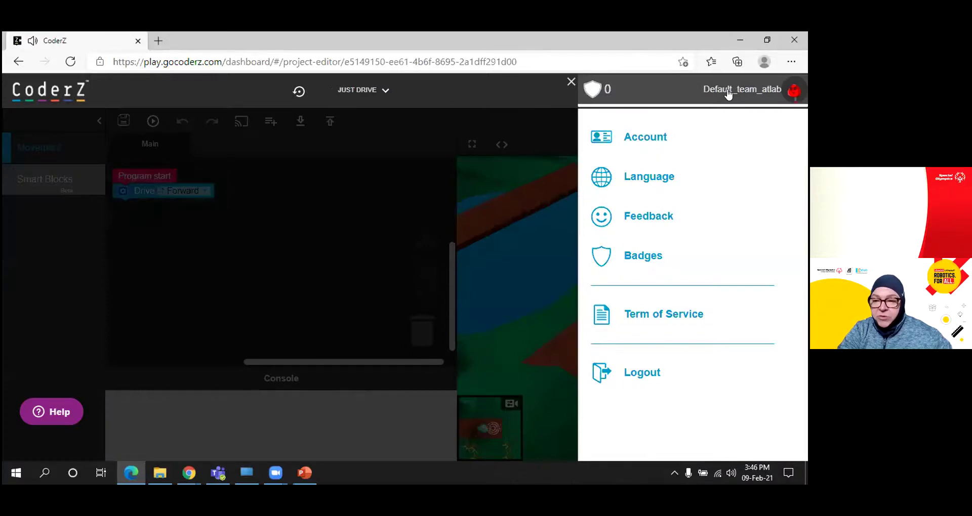
Open Account details and Edit, close the panel, then reopen the account edit form
click(661, 139)
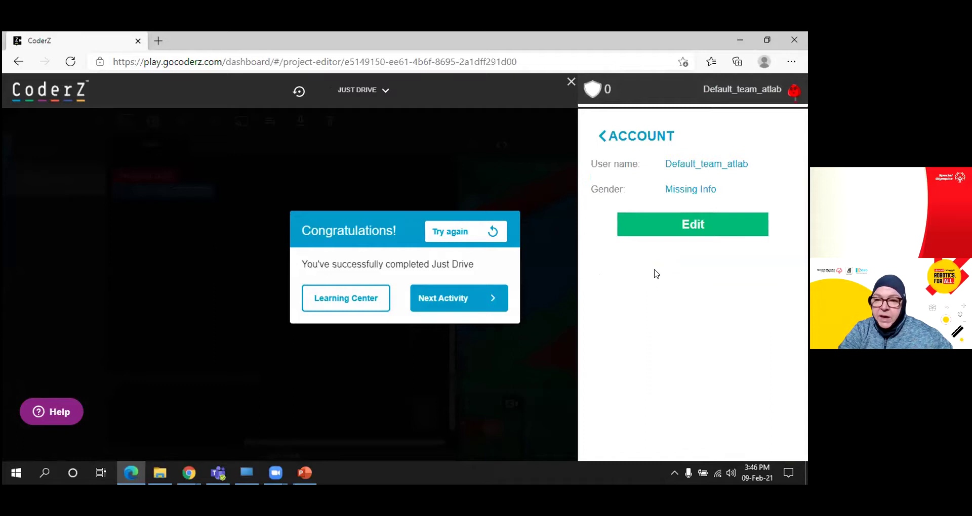
click(702, 225)
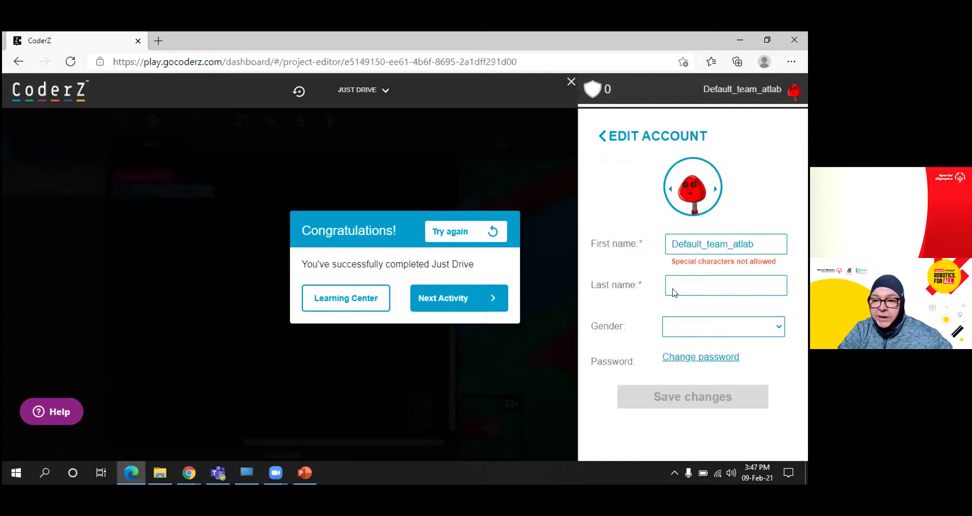
click(568, 83)
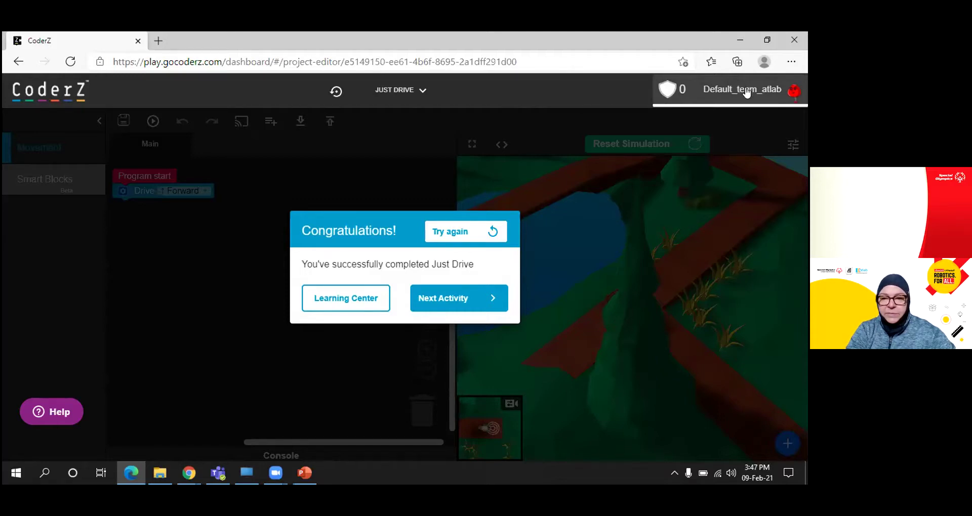
click(746, 93)
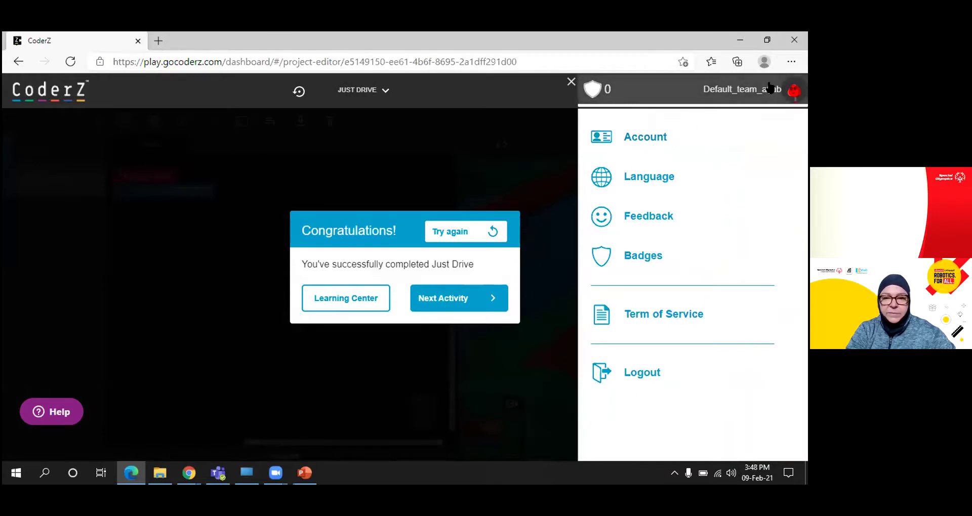
click(649, 140)
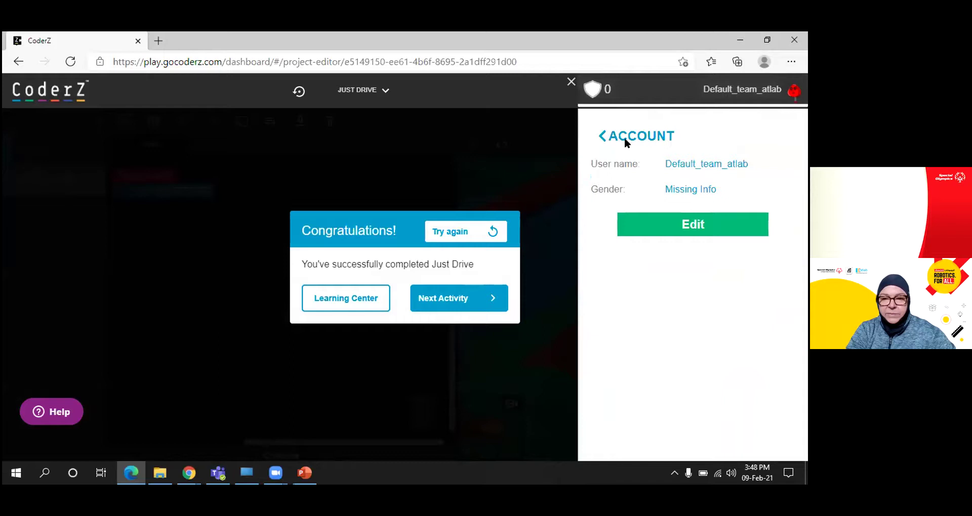
click(692, 224)
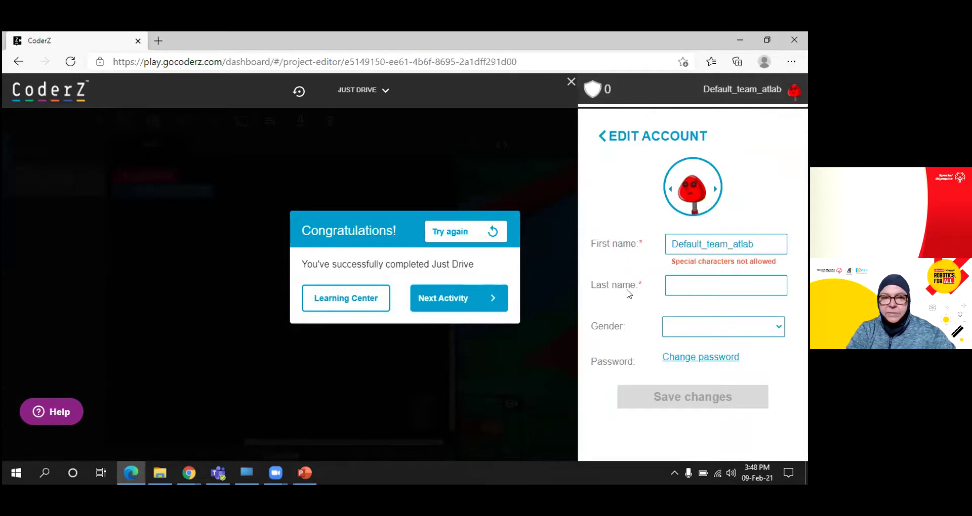
Replace the default first name with the student's first name plus 'Team' and add a last initial
drag(759, 244, 657, 245)
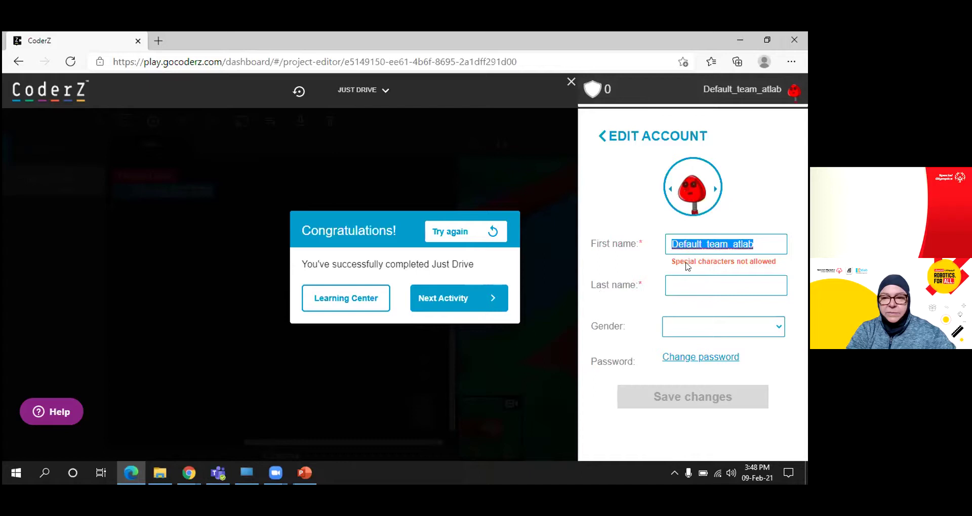
click(693, 417)
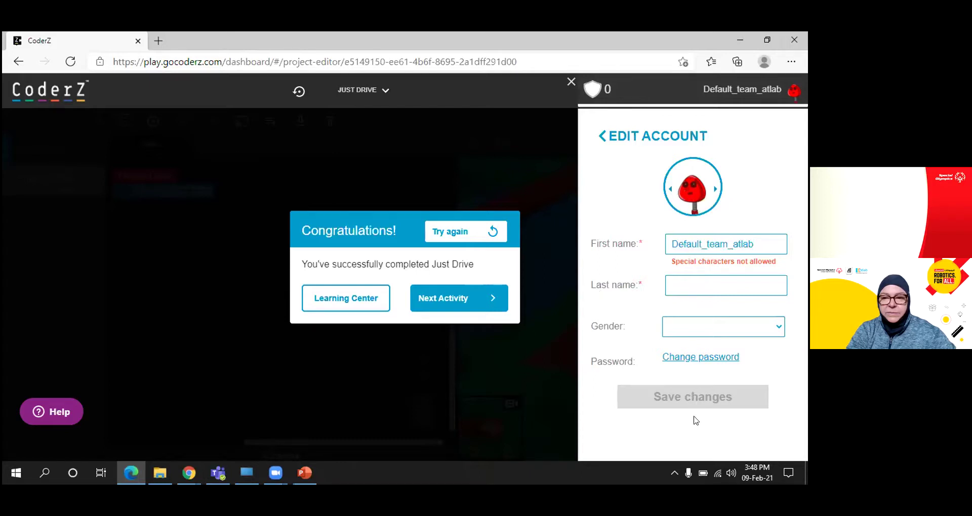
drag(756, 242, 610, 244)
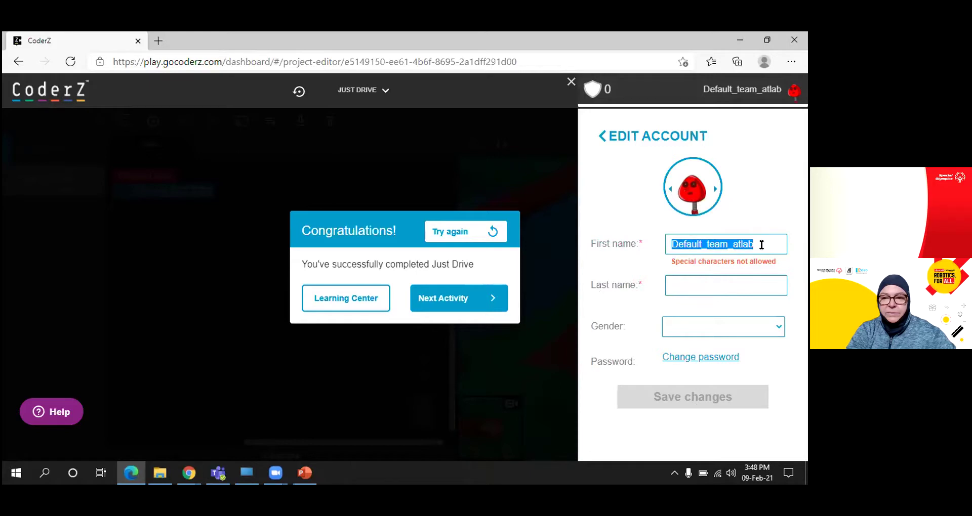
key(Tab)
text(j)
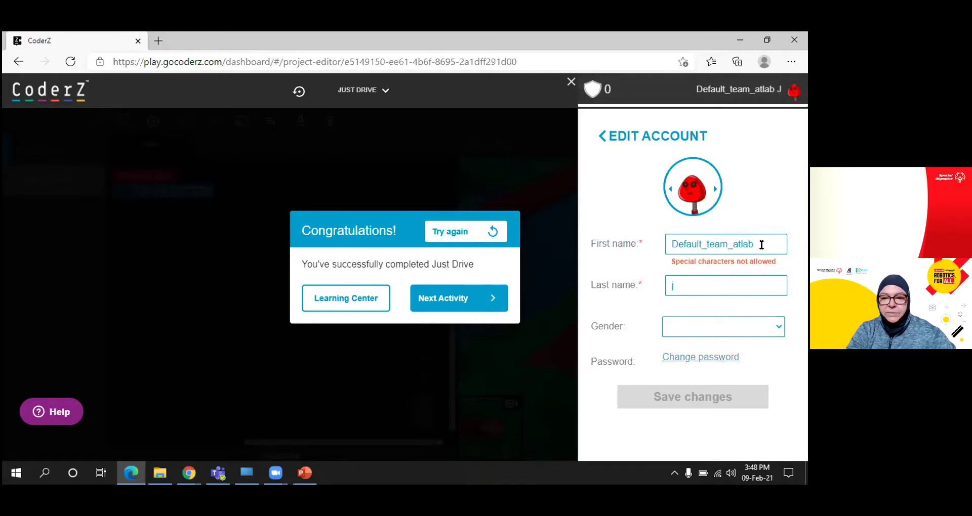
drag(761, 245, 673, 249)
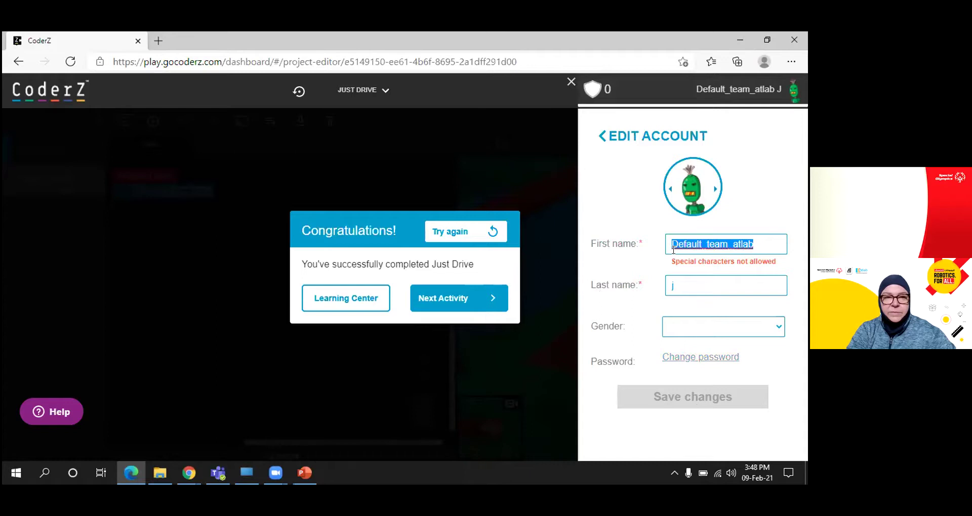
text(Jaso)
text(er)
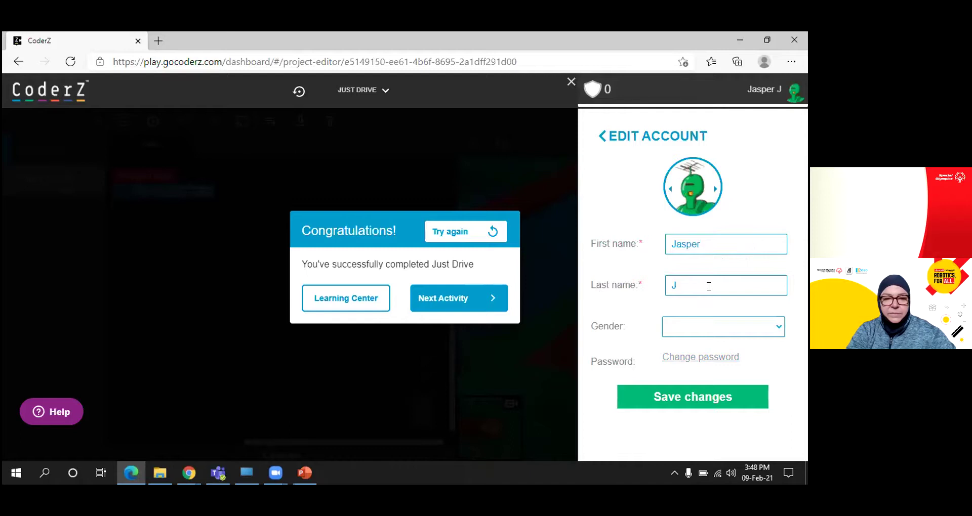
text(_)
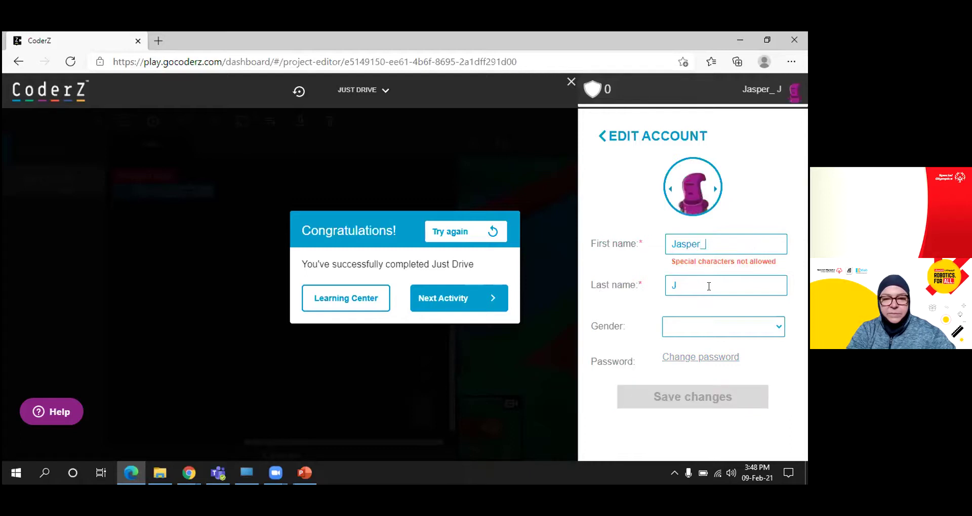
key(BackSpace)
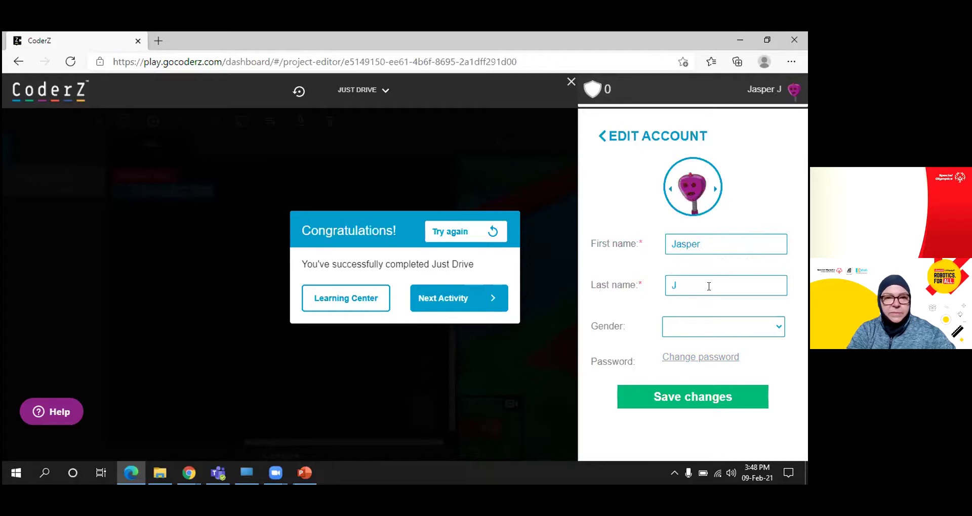
text(Team)
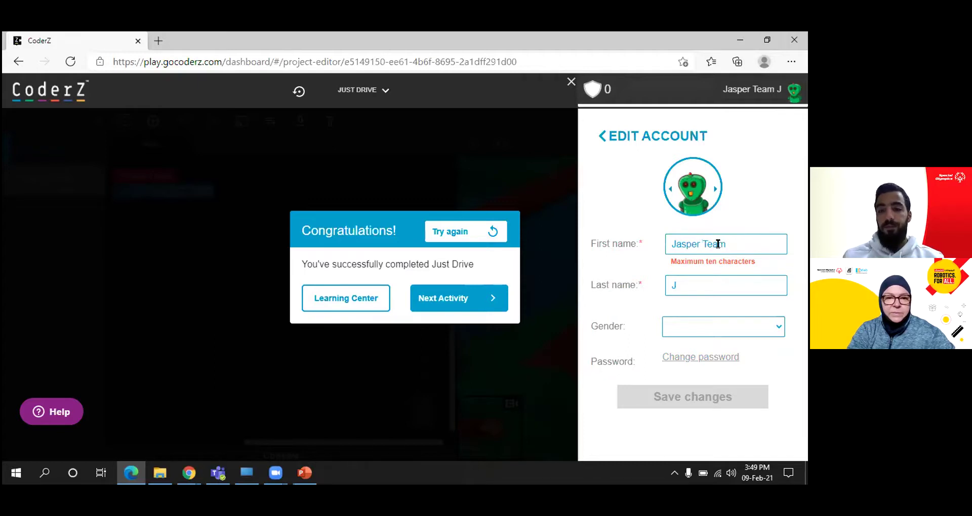
Trim the first name to ten characters, enter the full surname, and save the account
click(702, 247)
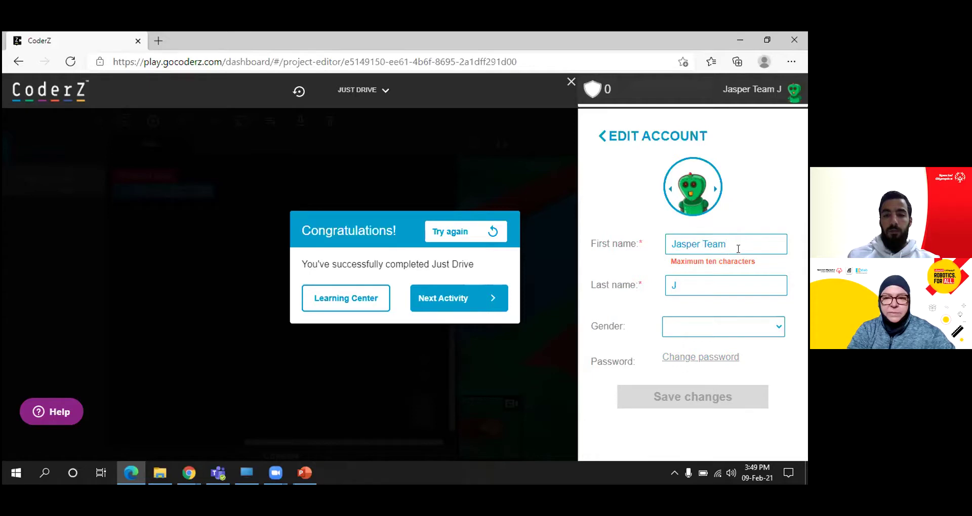
key(BackSpace)
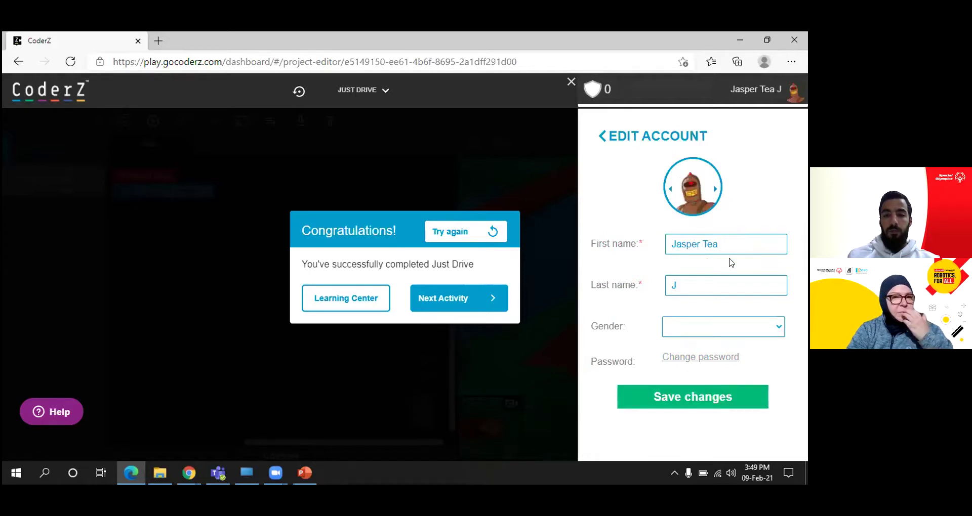
click(697, 283)
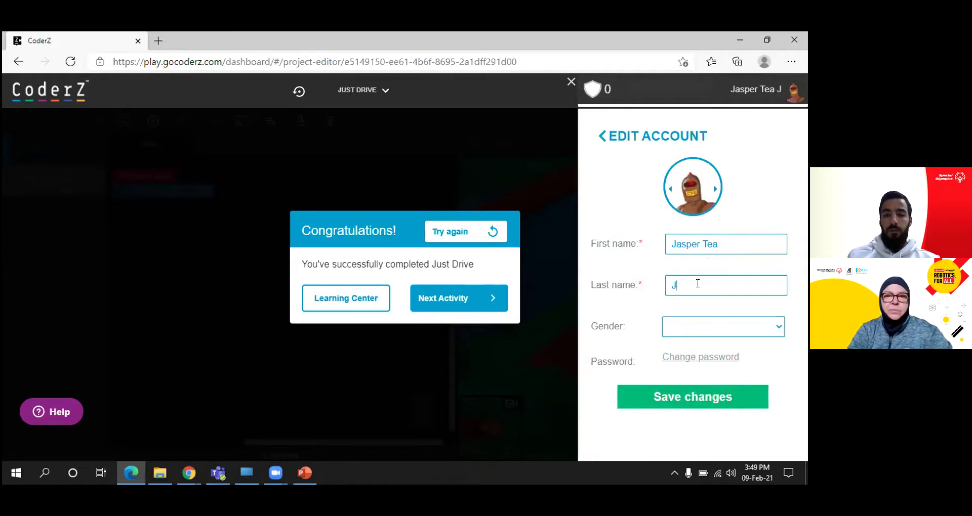
key(BackSpace)
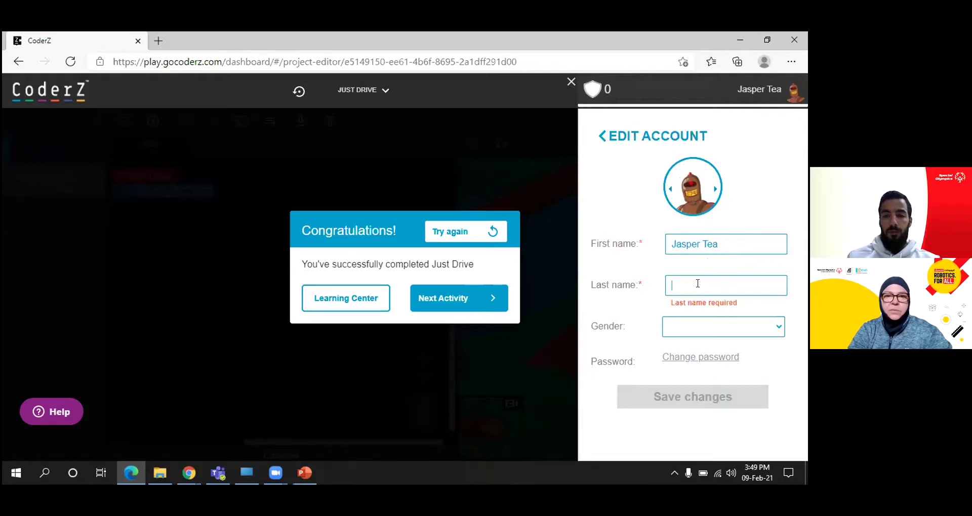
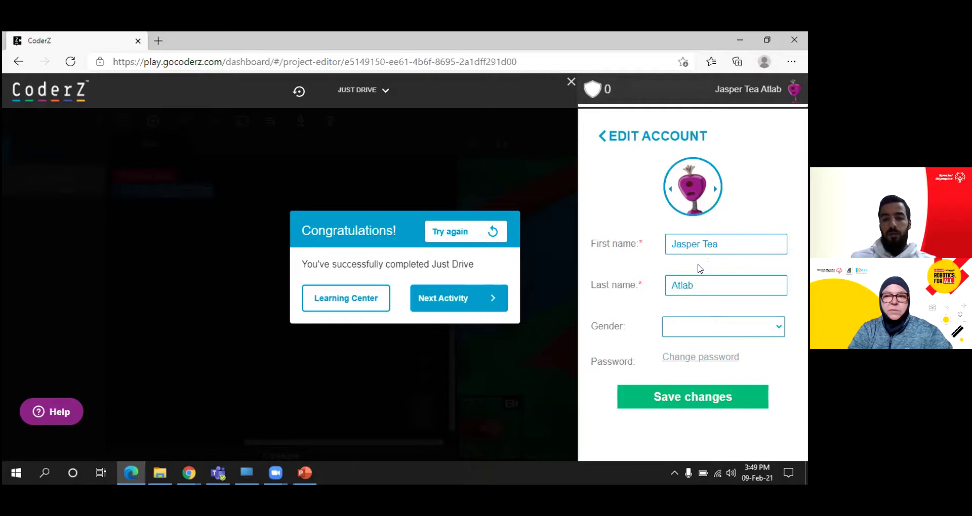
drag(671, 244, 716, 238)
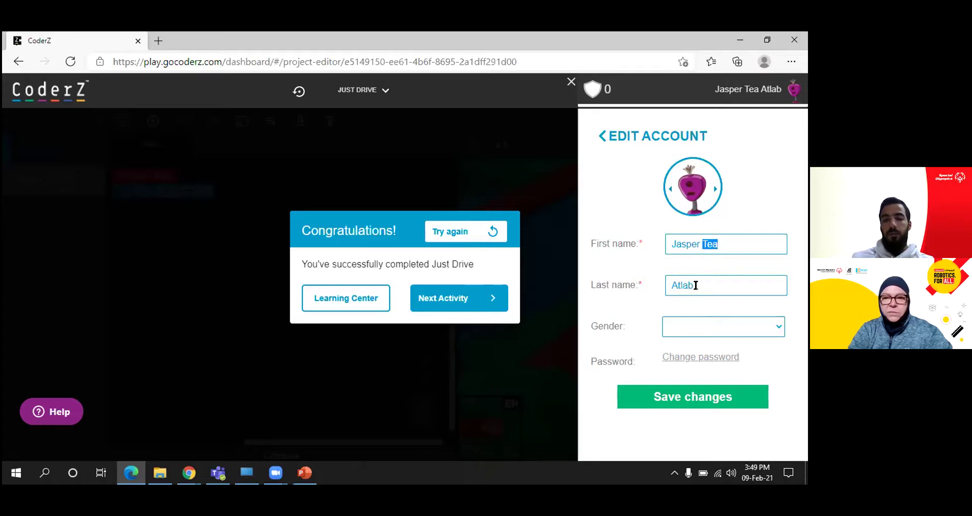
drag(696, 283, 662, 283)
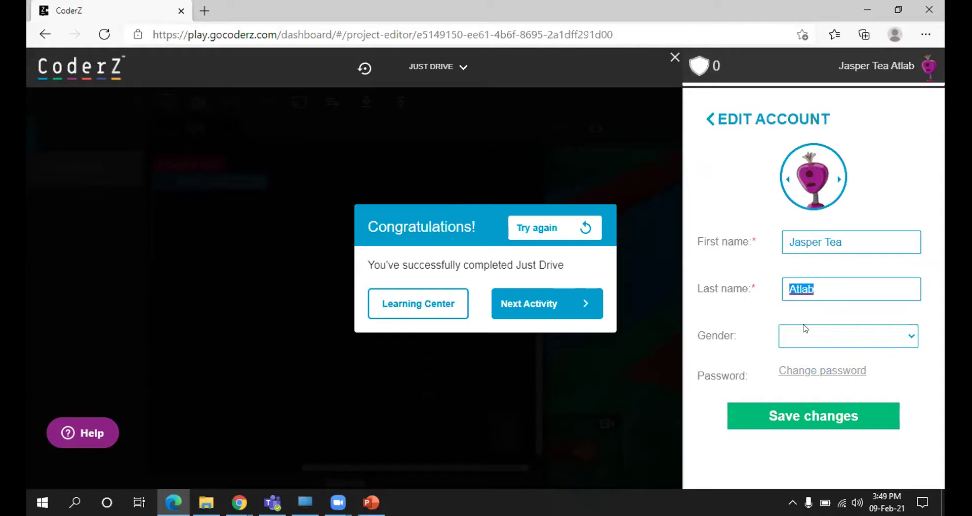
click(805, 416)
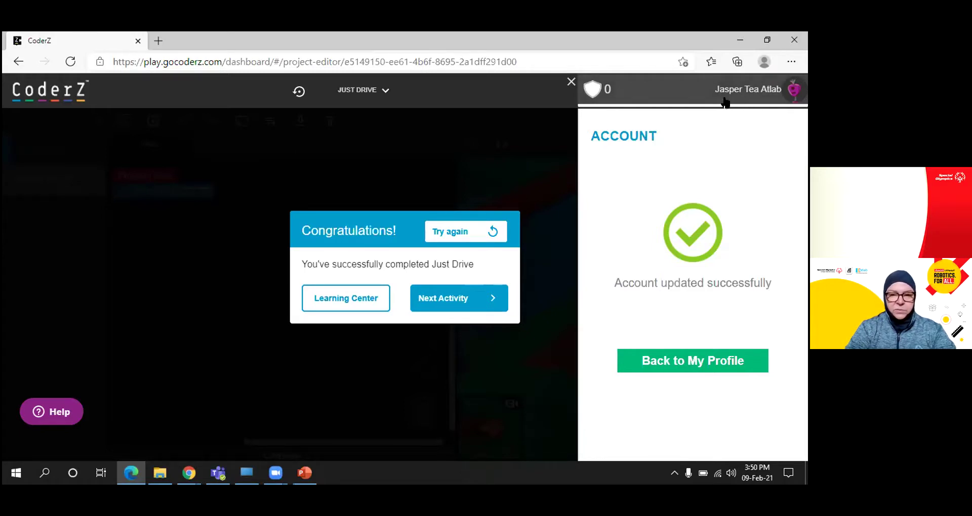
Close the account panel and user menu, then continue to the Turn Right mission
click(739, 90)
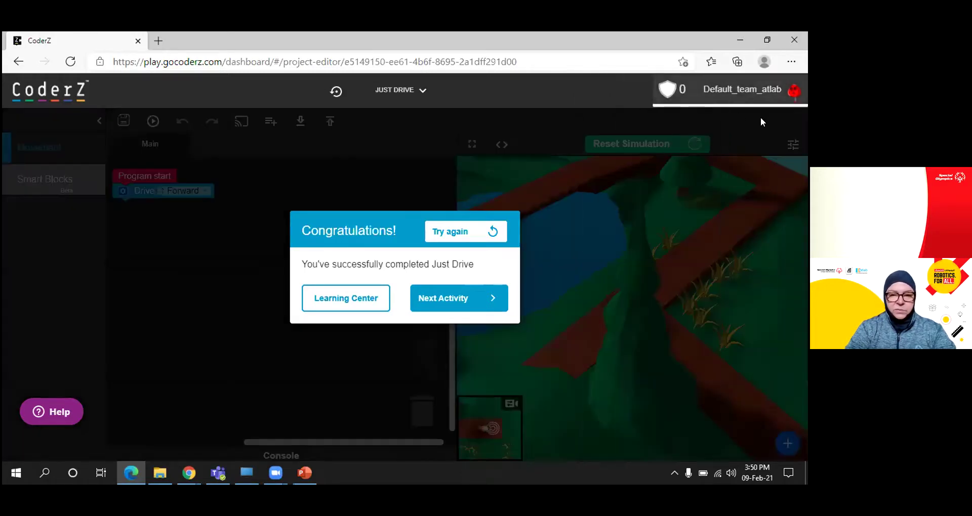
click(751, 93)
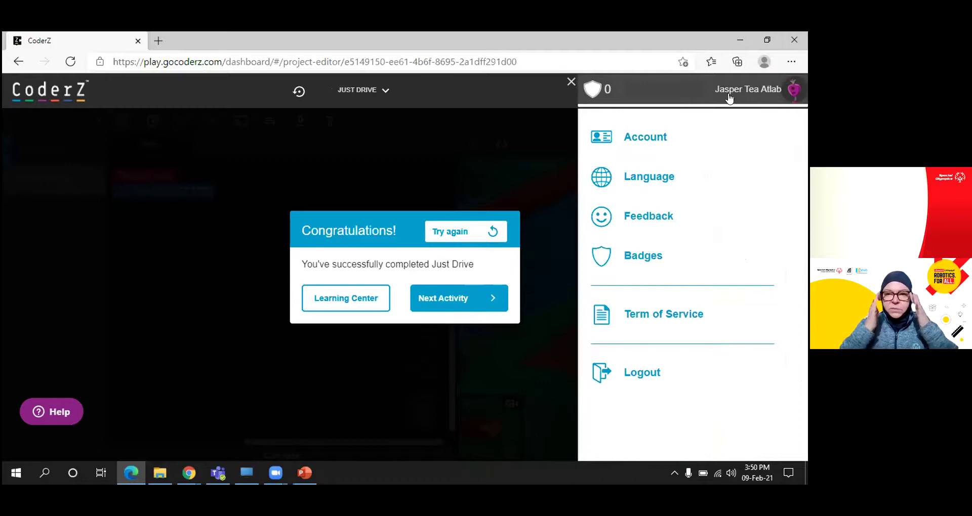
click(752, 103)
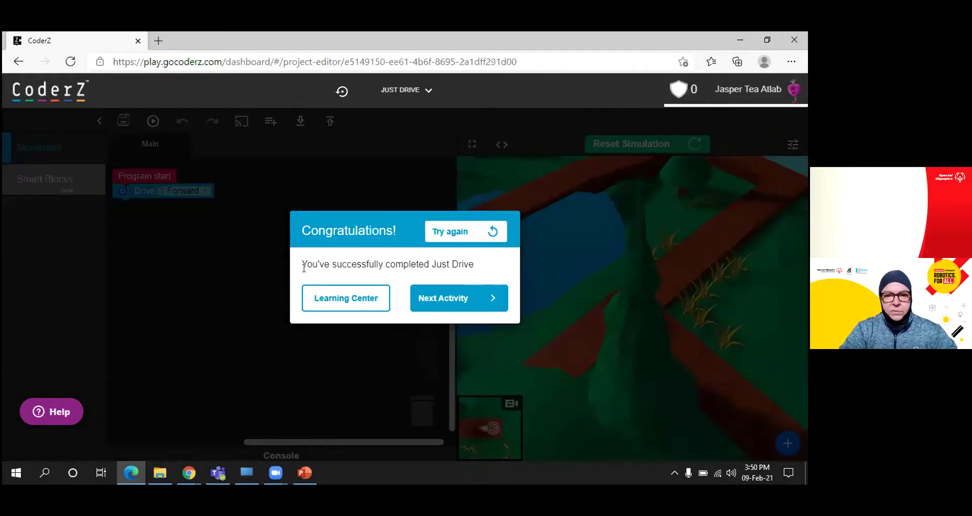
click(440, 299)
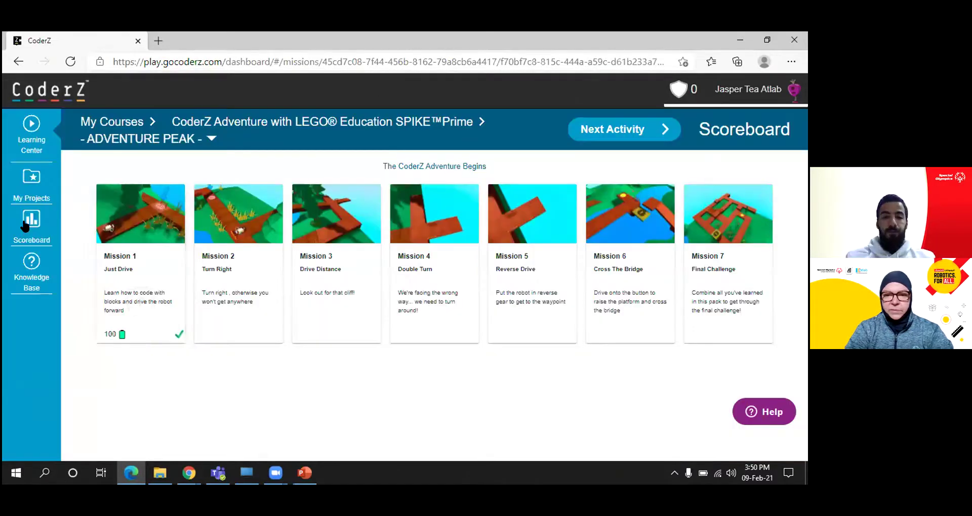
Open the Scoreboard and scroll to the renamed student's row at rank 80, score 100
click(24, 226)
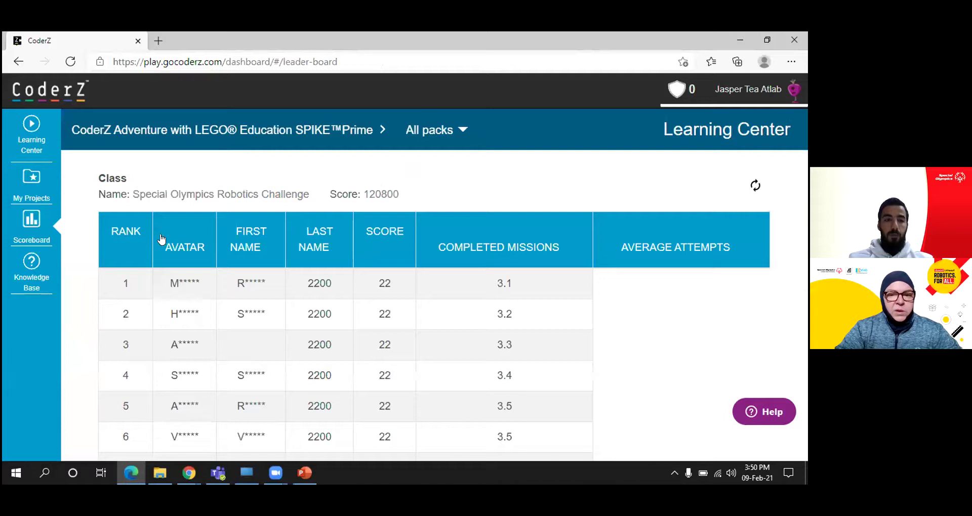
scroll(412, 266, down, 7)
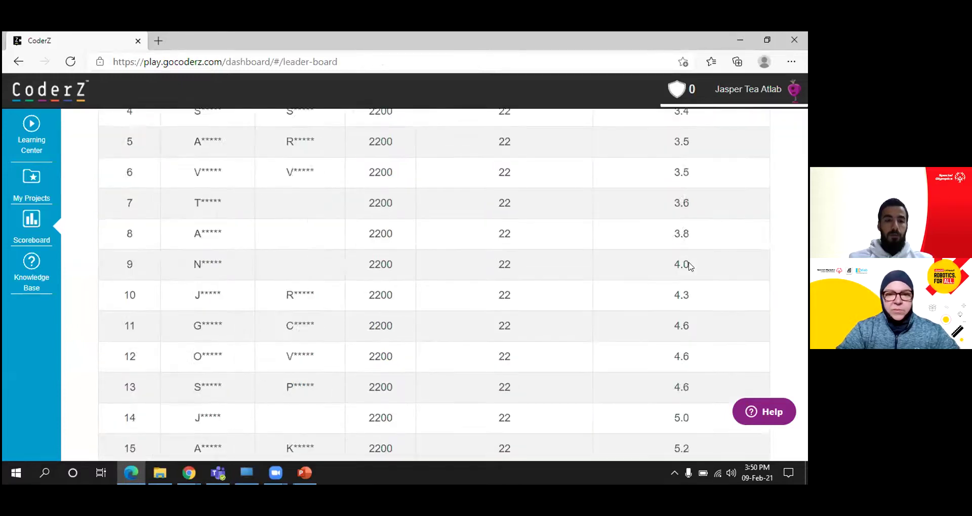
scroll(644, 265, up, 8)
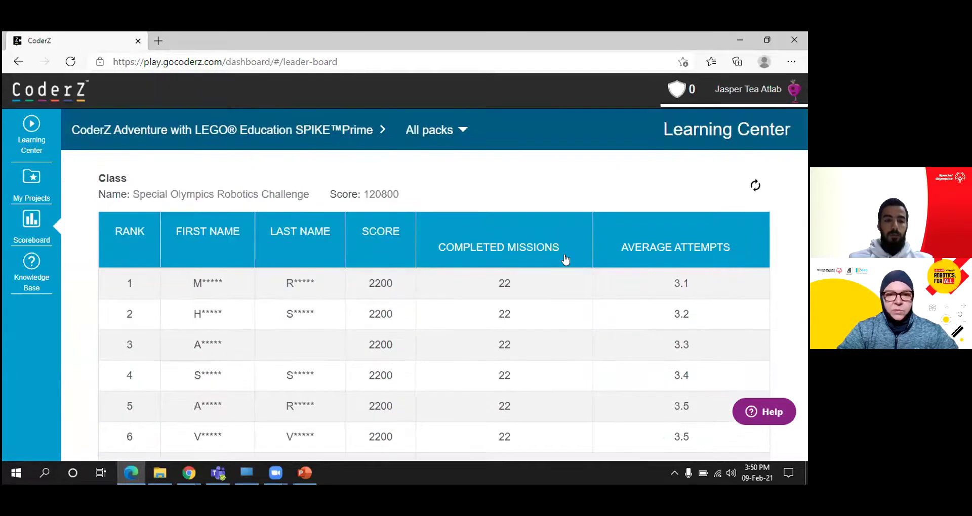
scroll(565, 260, down, 15)
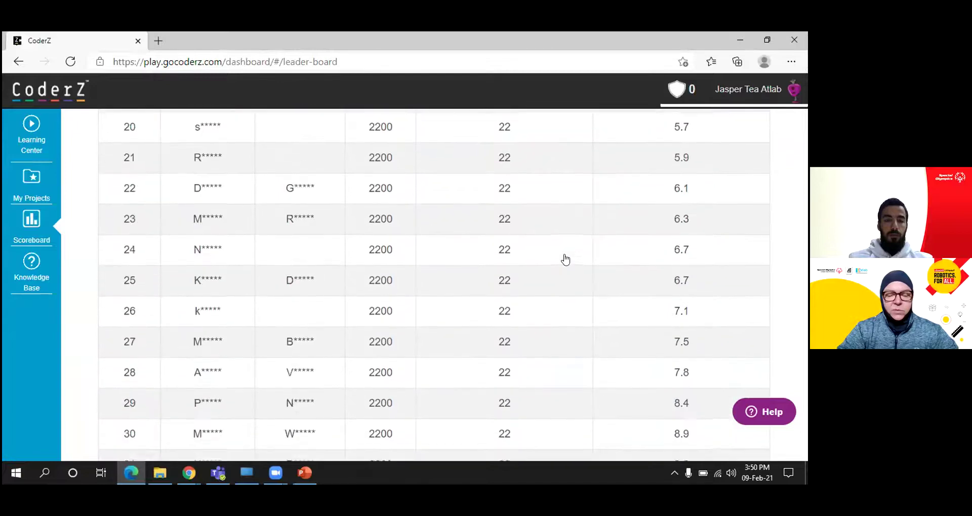
scroll(565, 260, down, 20)
scroll(565, 259, down, 17)
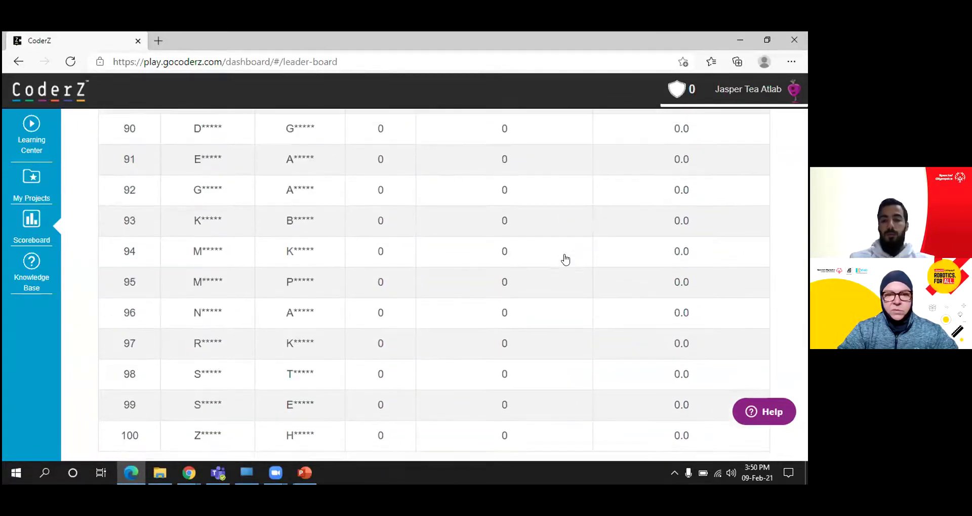
scroll(592, 243, up, 8)
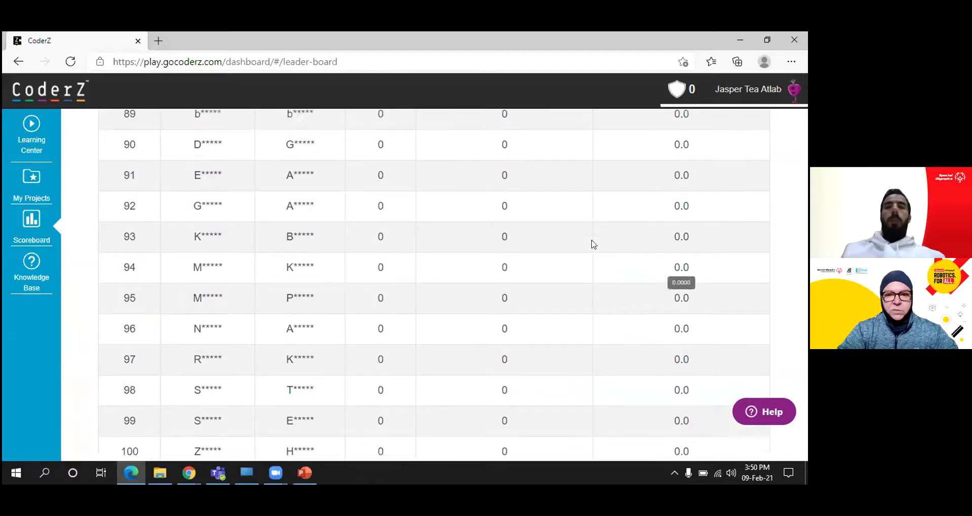
scroll(592, 243, down, 3)
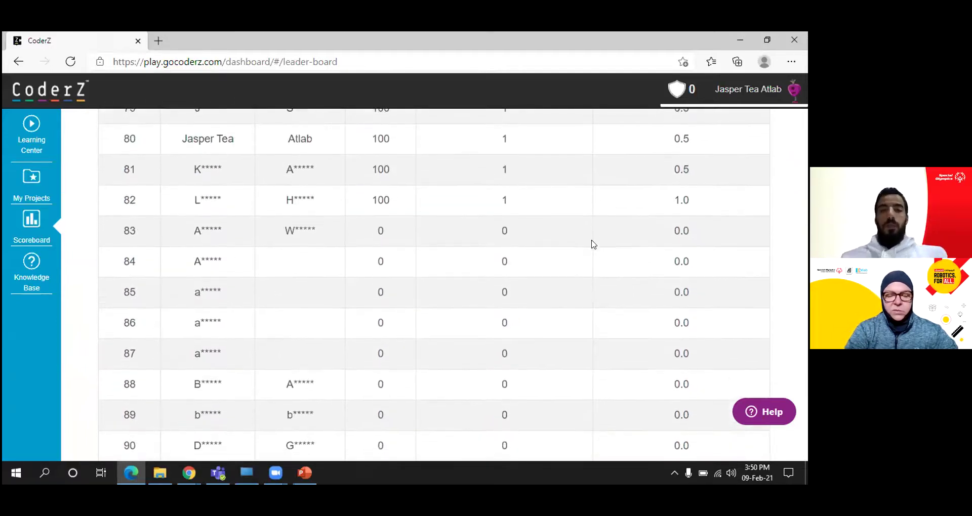
scroll(592, 243, up, 3)
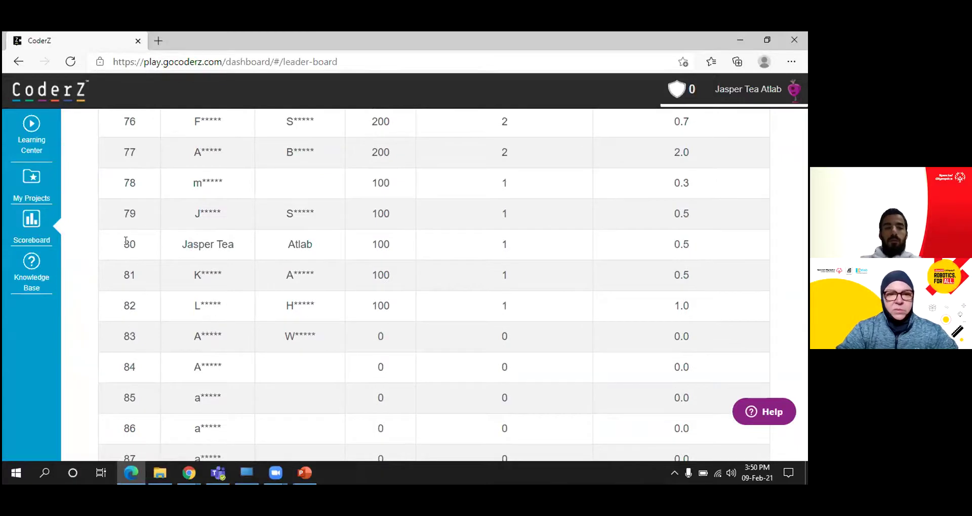
drag(124, 240, 248, 245)
scroll(251, 248, up, 2)
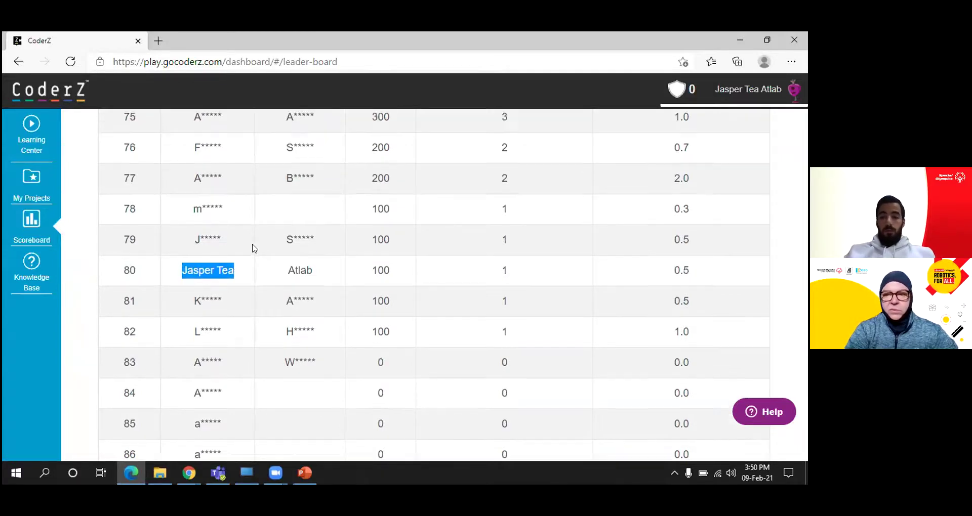
scroll(253, 261, down, 2)
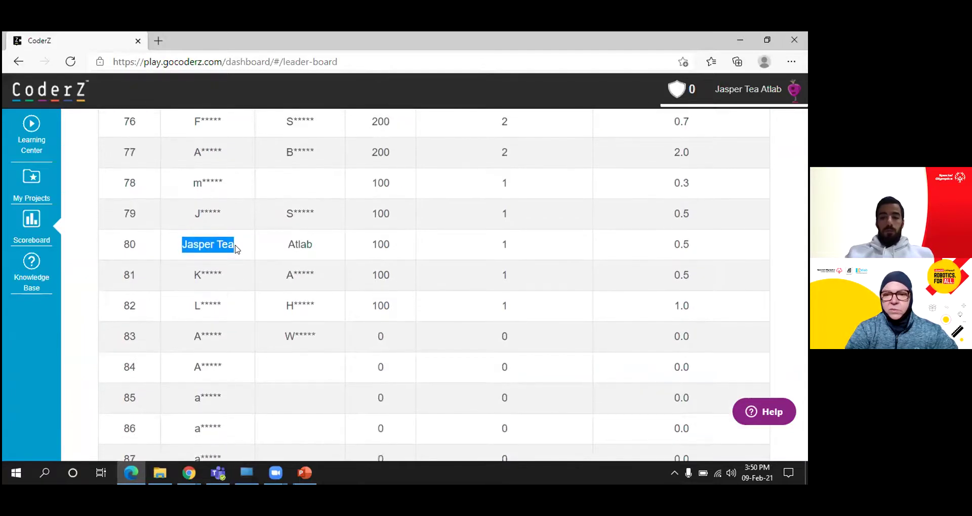
click(236, 248)
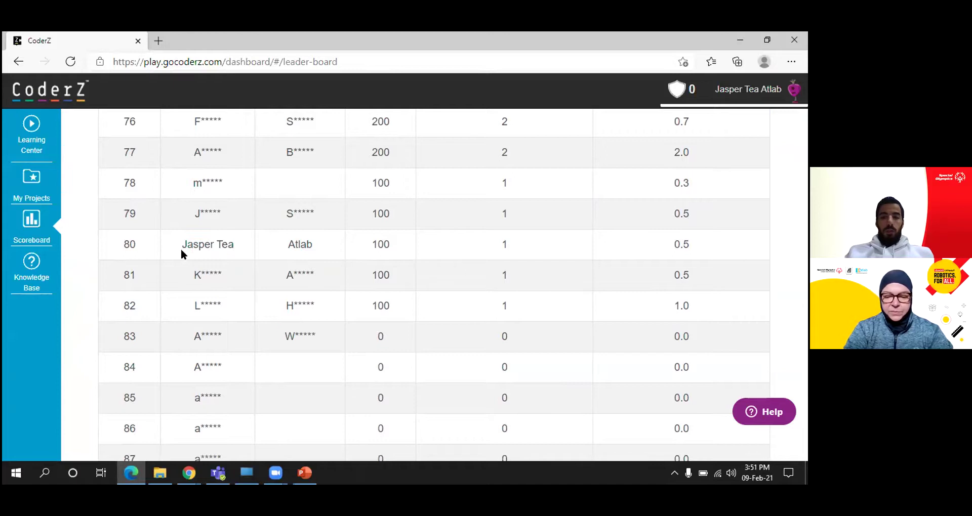
drag(183, 245, 317, 249)
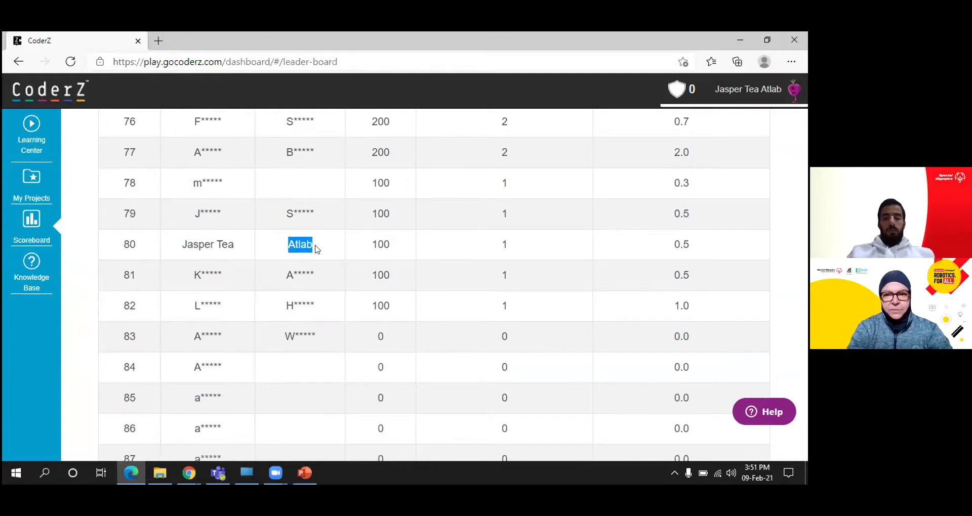
scroll(367, 247, up, 10)
scroll(382, 254, down, 6)
scroll(430, 266, down, 3)
scroll(512, 276, up, 4)
scroll(571, 284, up, 10)
scroll(572, 283, up, 20)
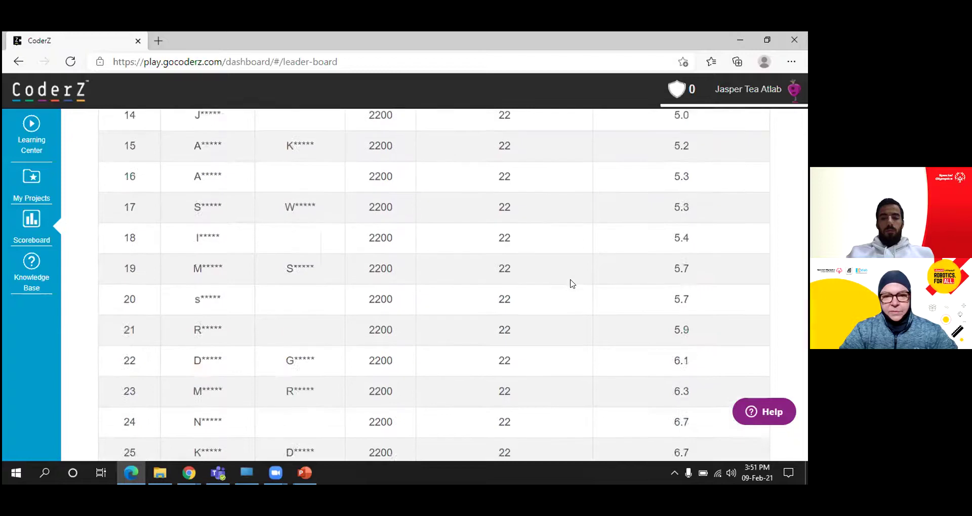
scroll(572, 283, up, 4)
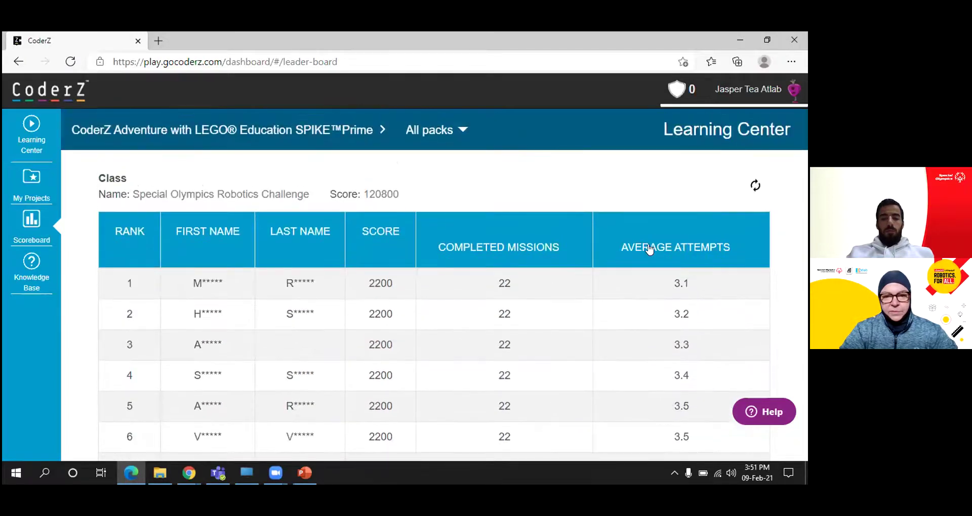